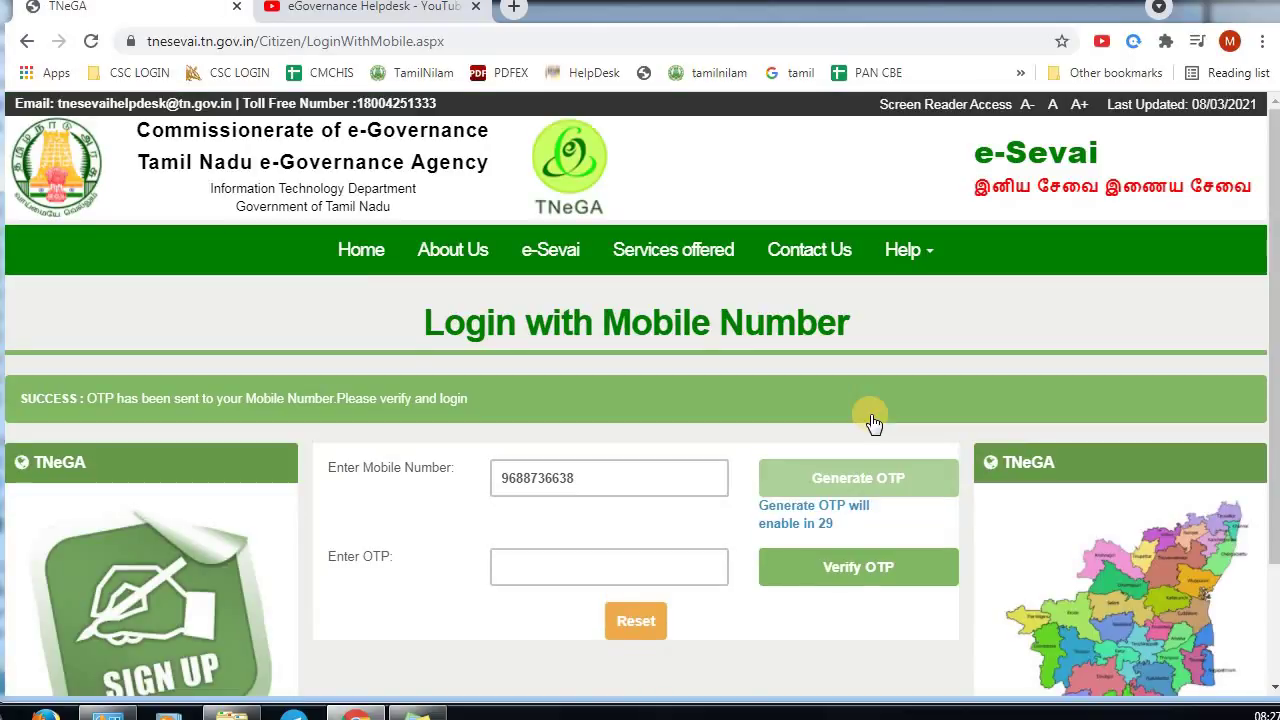
- Place the cursor in the Enter OTP field after the login OTP is sent to the registered mobile
click(560, 566)
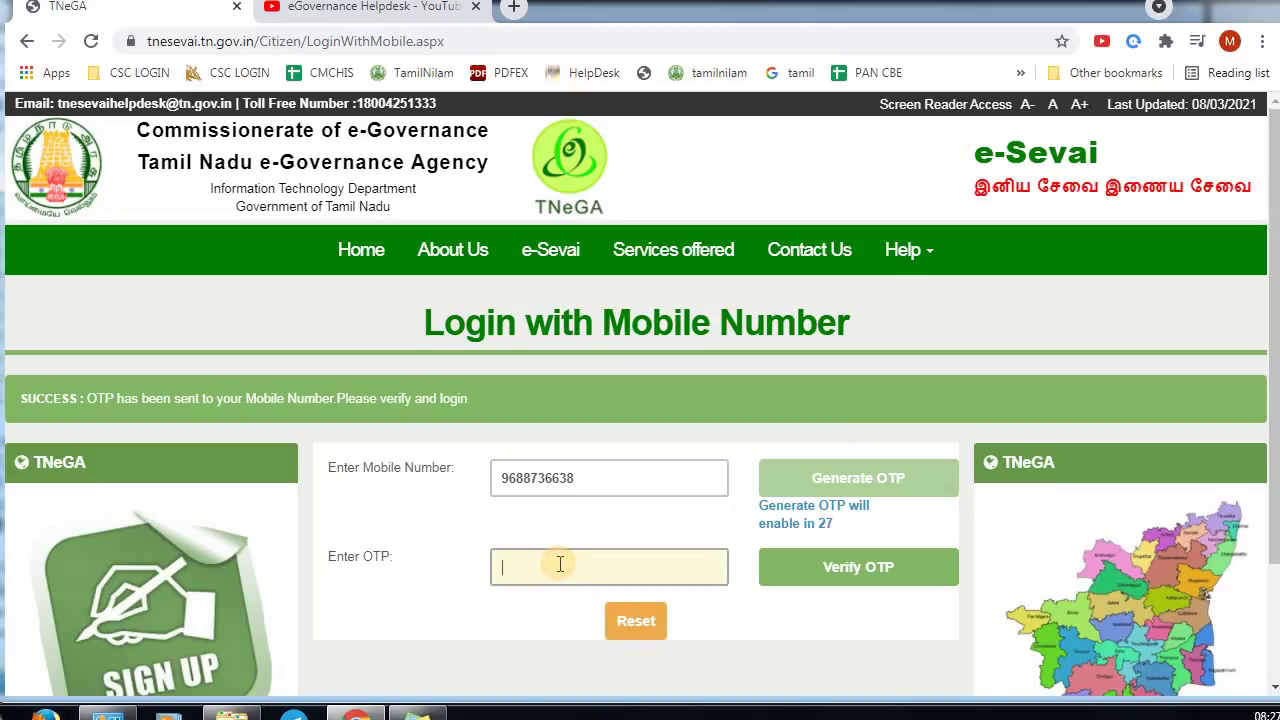
- Paste the received OTP and verify it to log in to e-Sevai
key(ctrl+v)
click(922, 577)
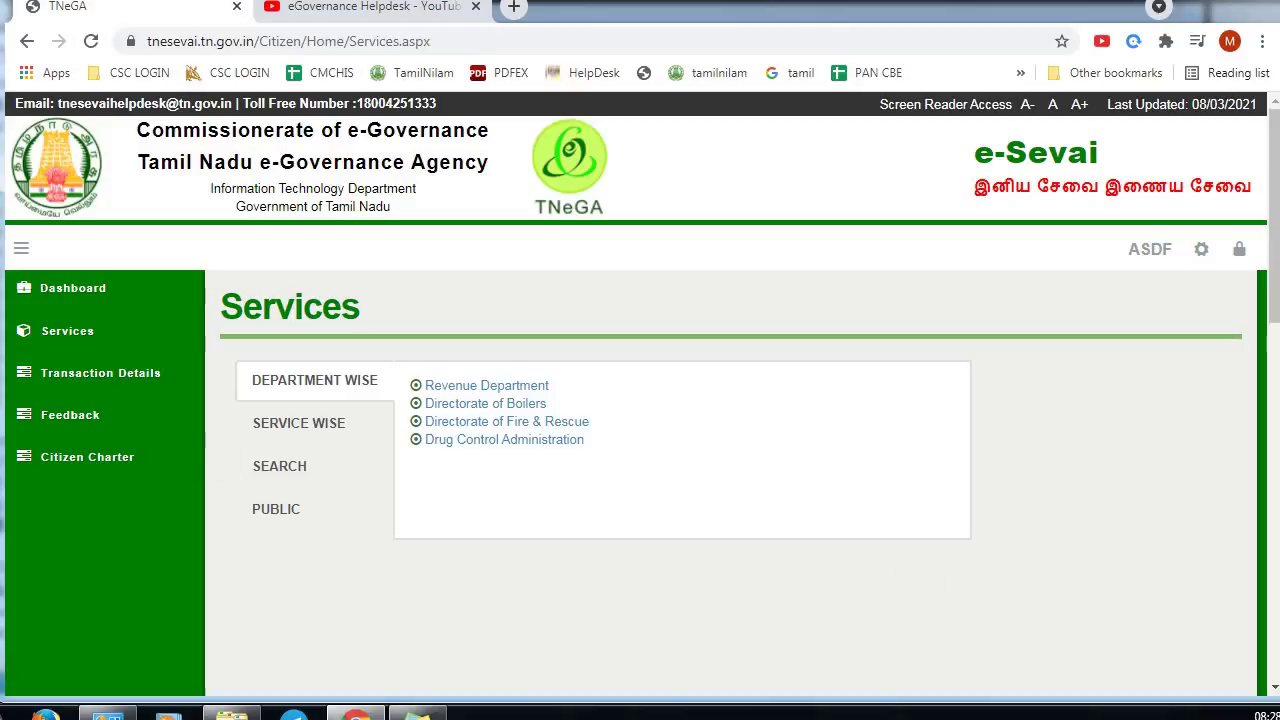
- Open Revenue Department's REV-104 First Graduate Certificate service
click(470, 387)
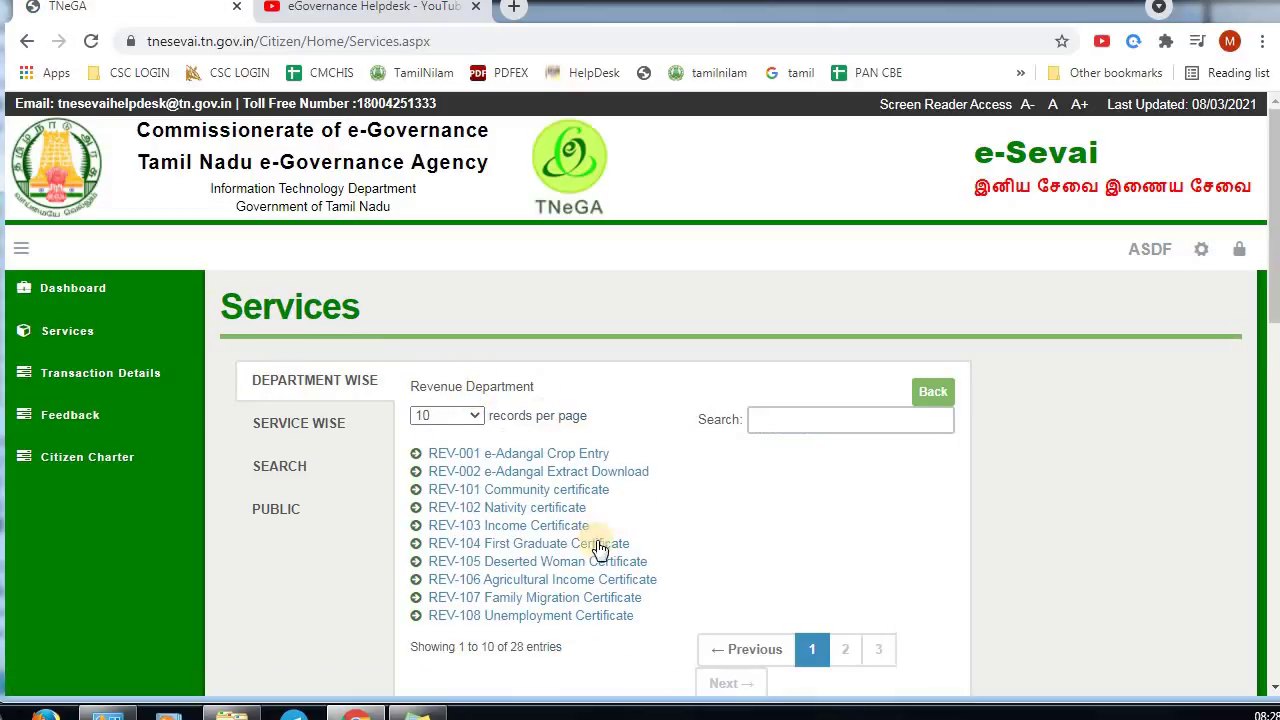
click(561, 543)
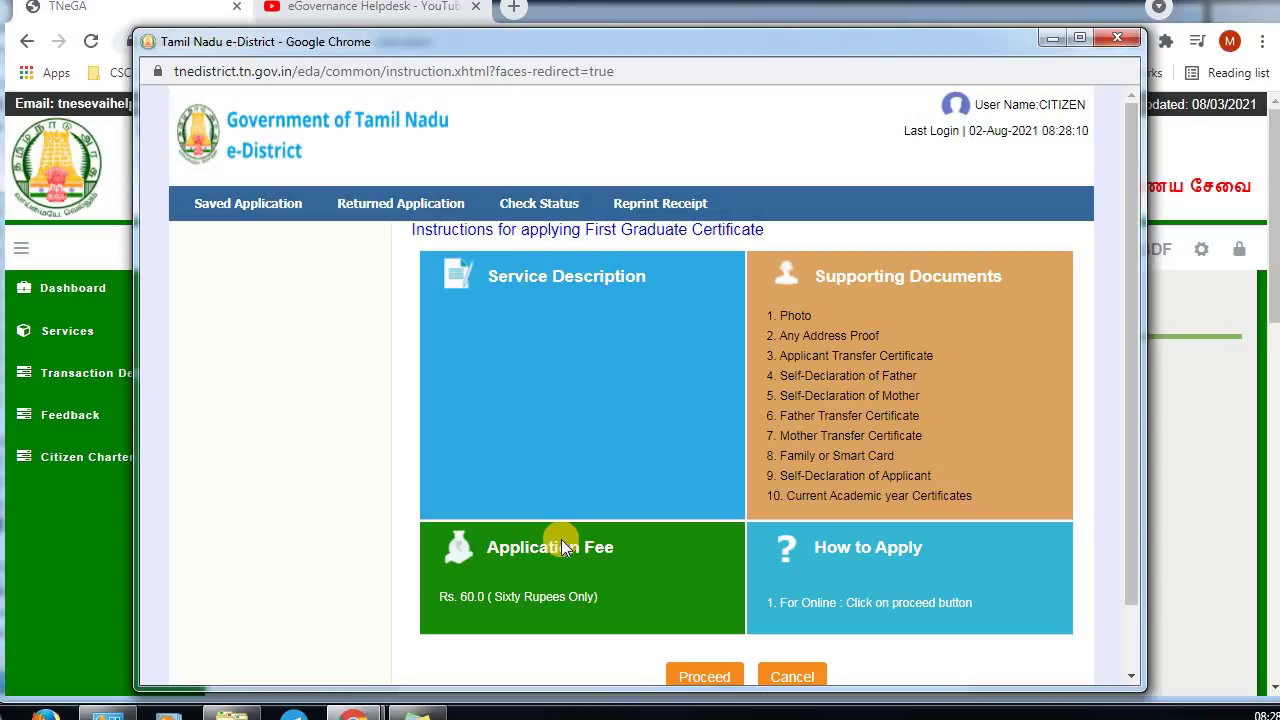
- Proceed past the First Graduate Certificate instructions to the applicant search form
click(706, 675)
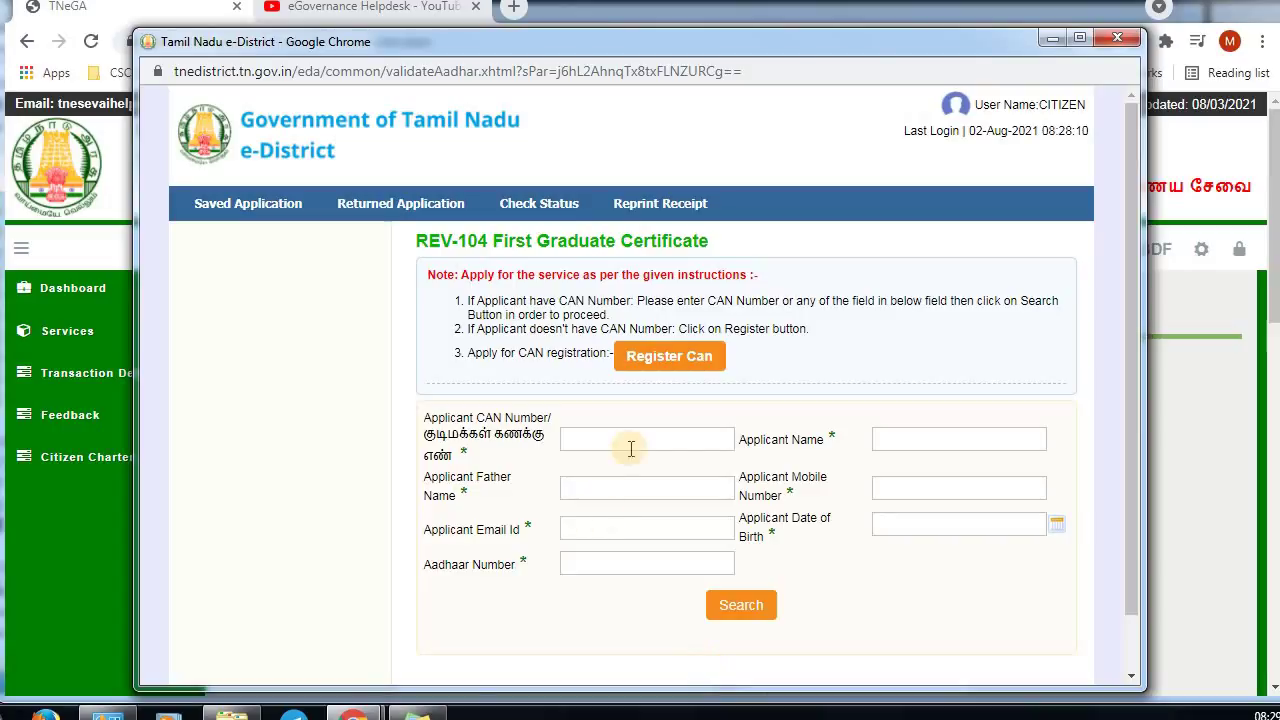
- Search existing CAN records by the applicant's mobile number
click(897, 486)
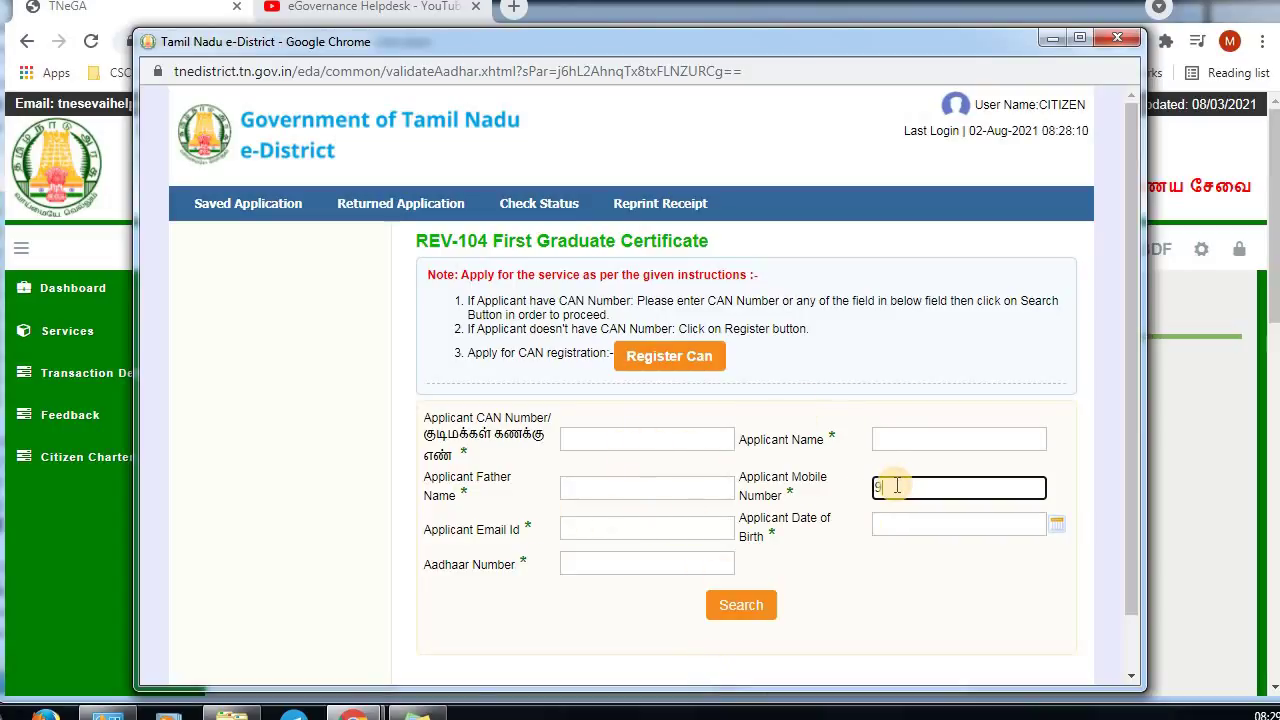
click(753, 604)
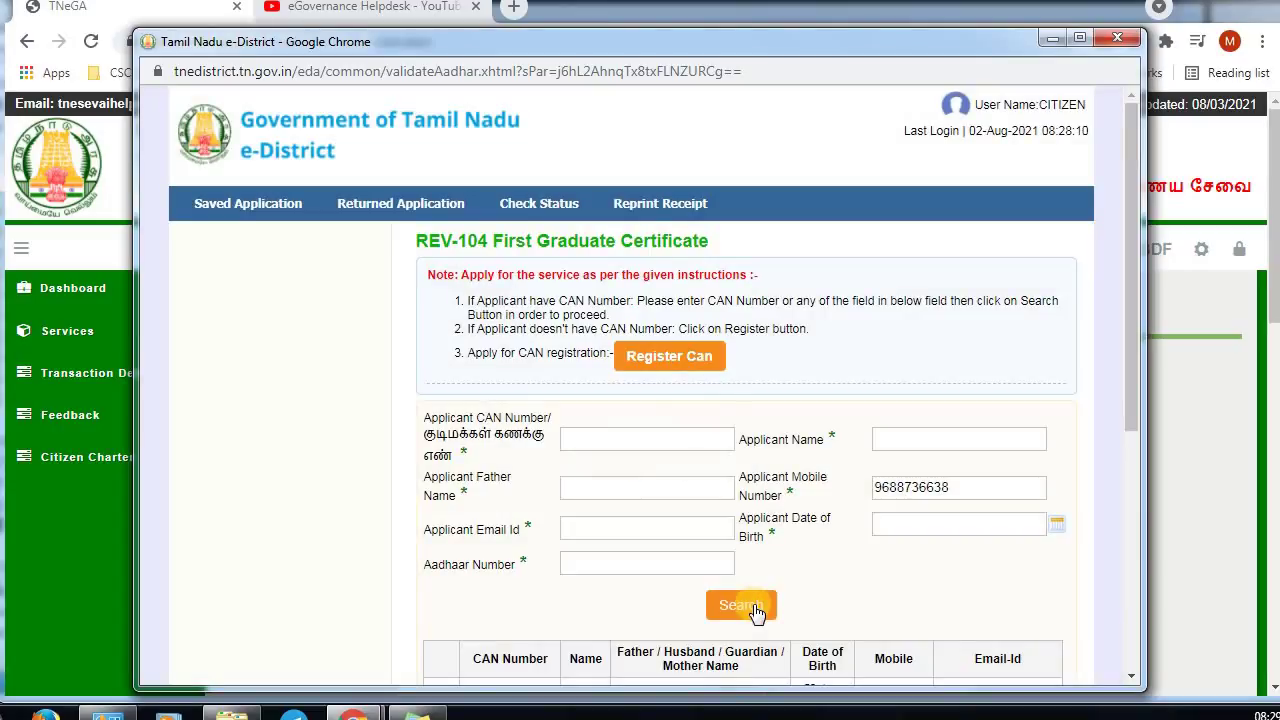
drag(1131, 318, 1125, 439)
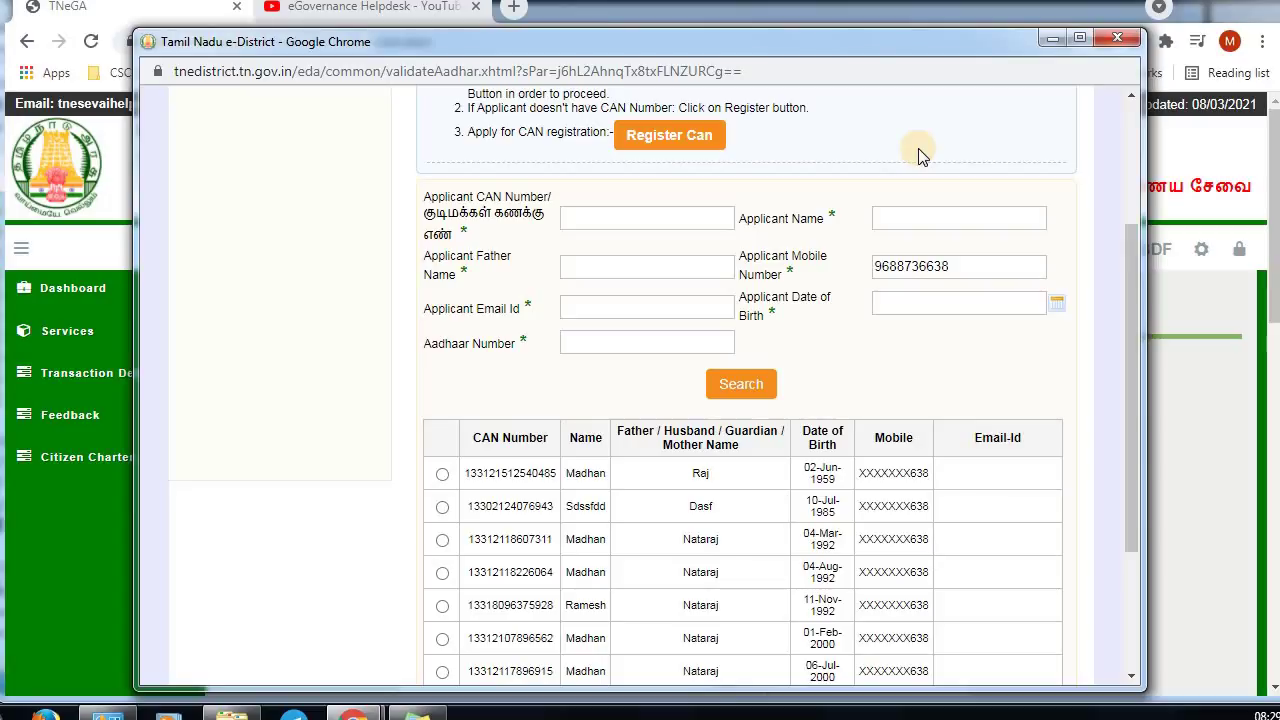
- Select the third CAN record and confirm it with the OTP sent to its mobile
click(443, 544)
drag(1133, 383, 1121, 588)
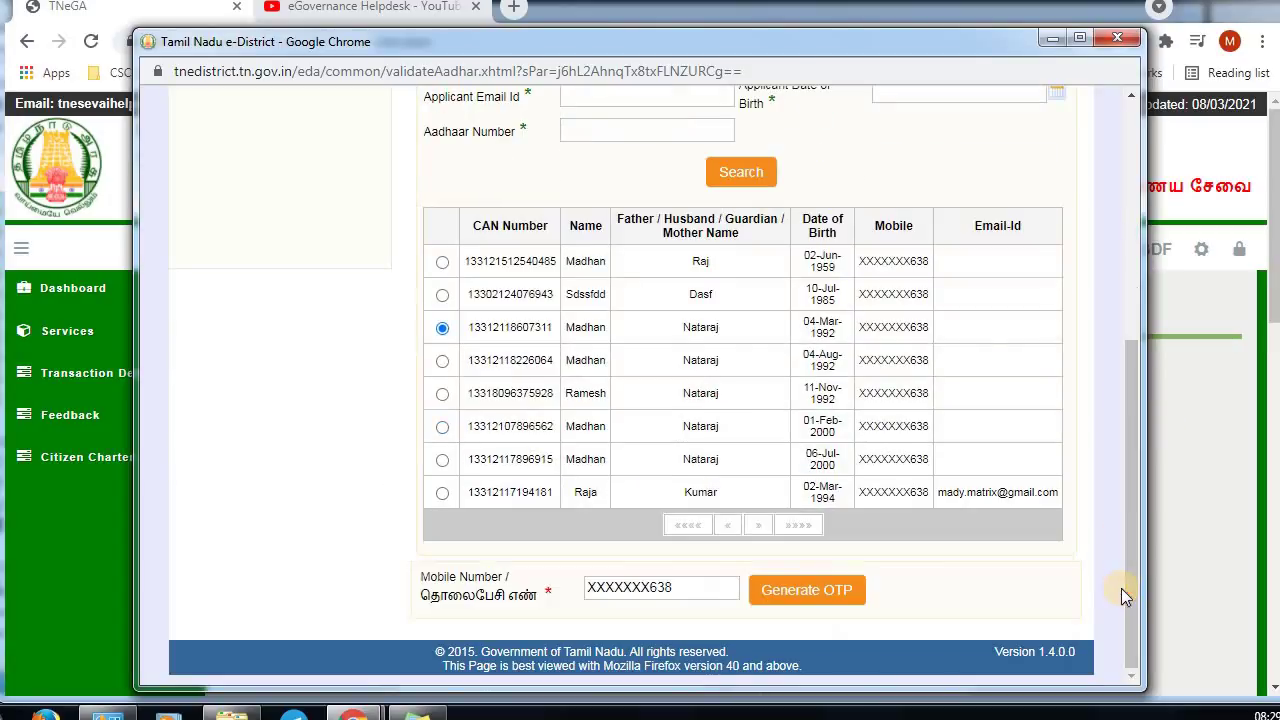
click(806, 591)
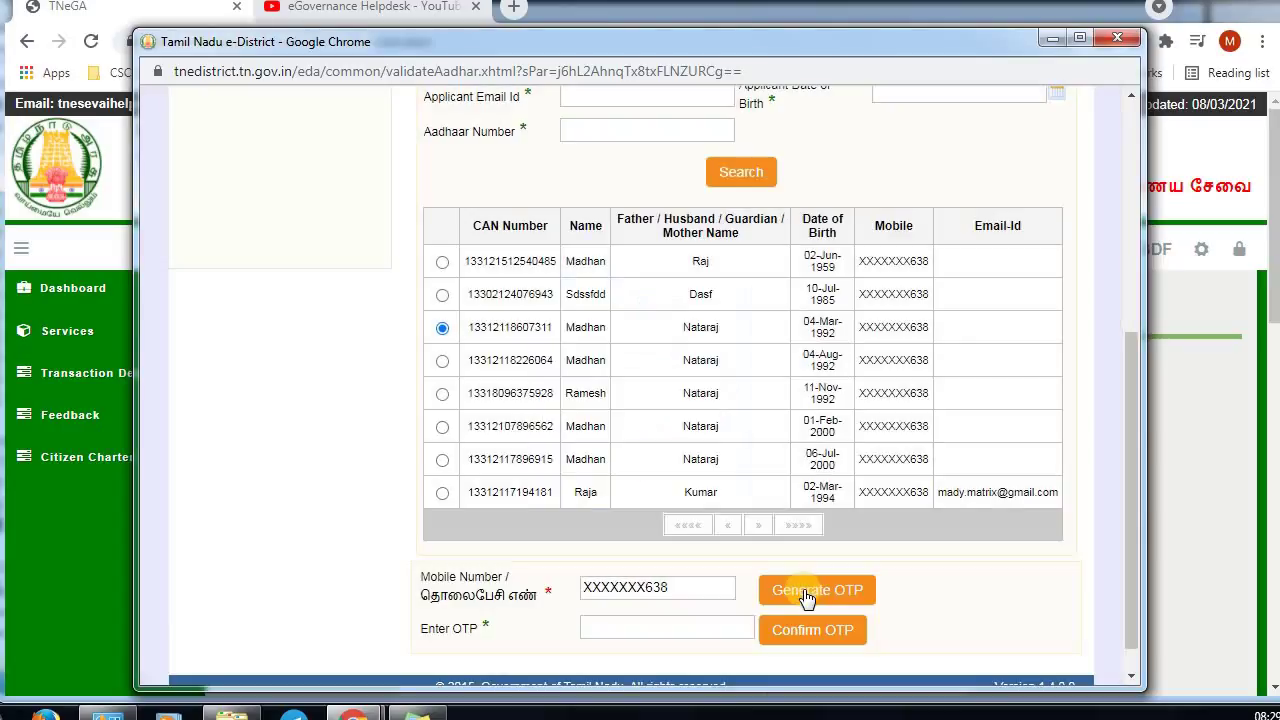
click(688, 625)
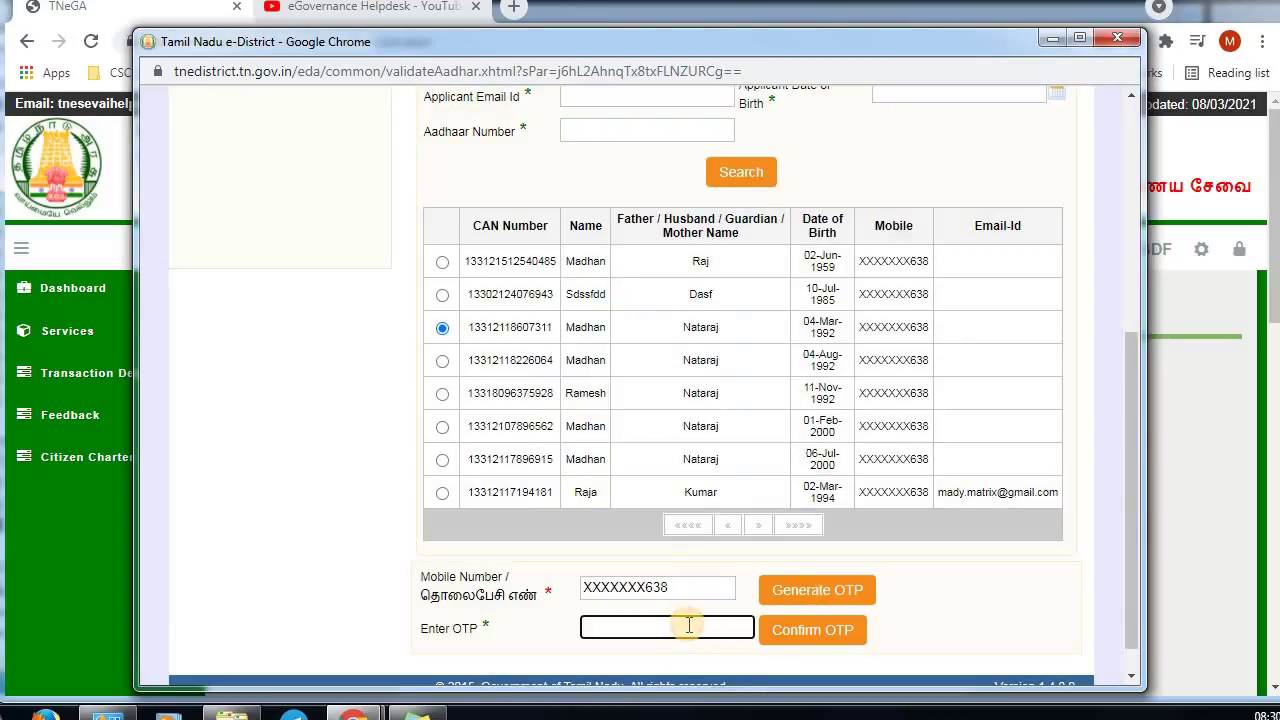
click(813, 629)
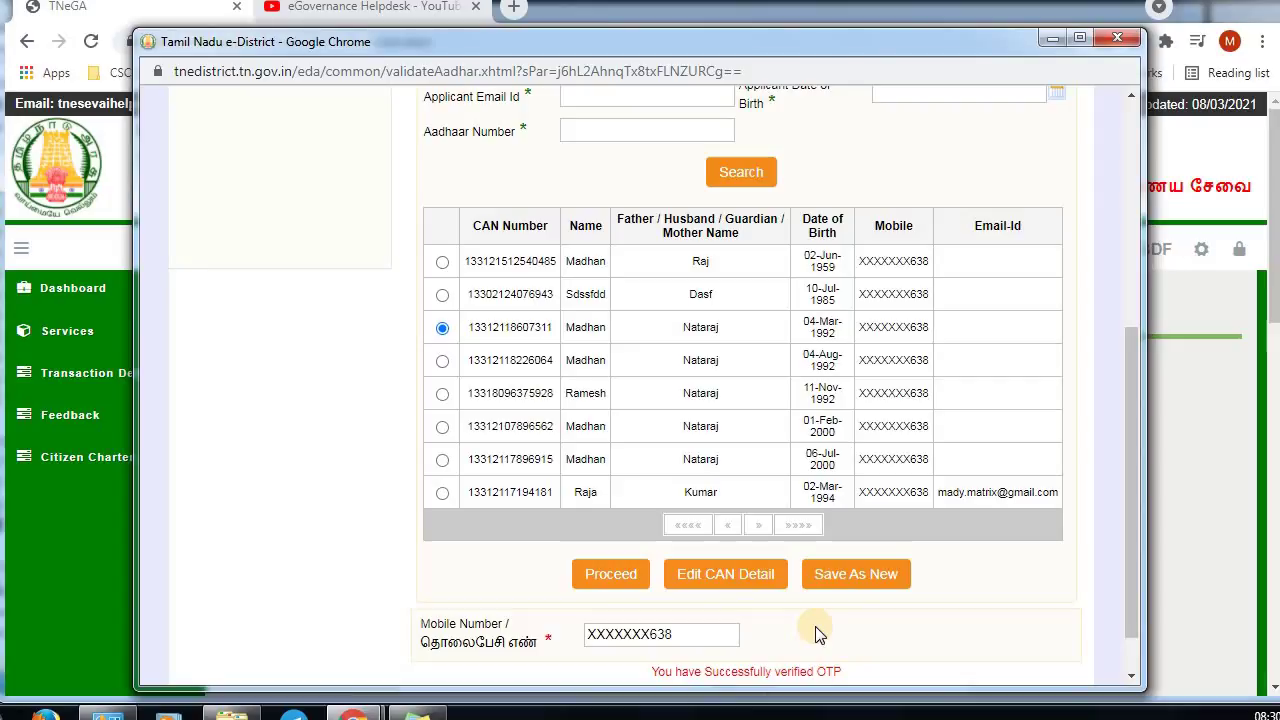
- Proceed to the prefilled First Graduate Certificate form and maximize its window
click(620, 576)
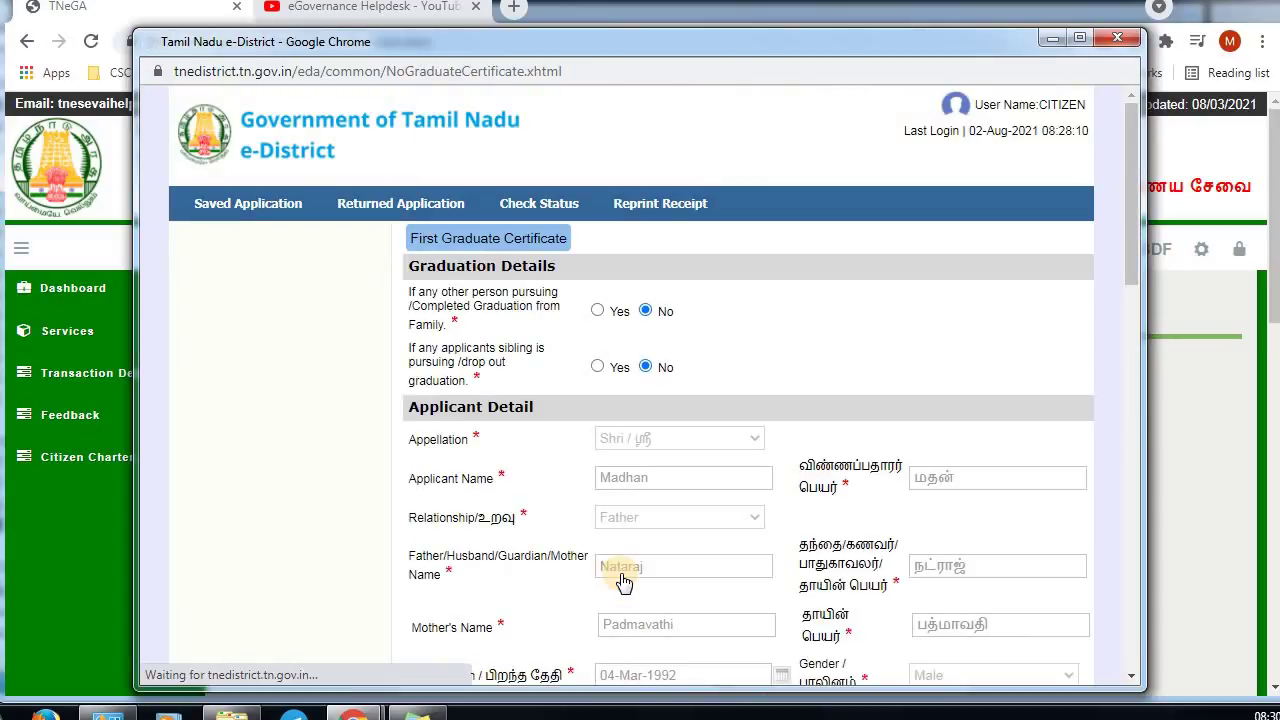
click(1079, 38)
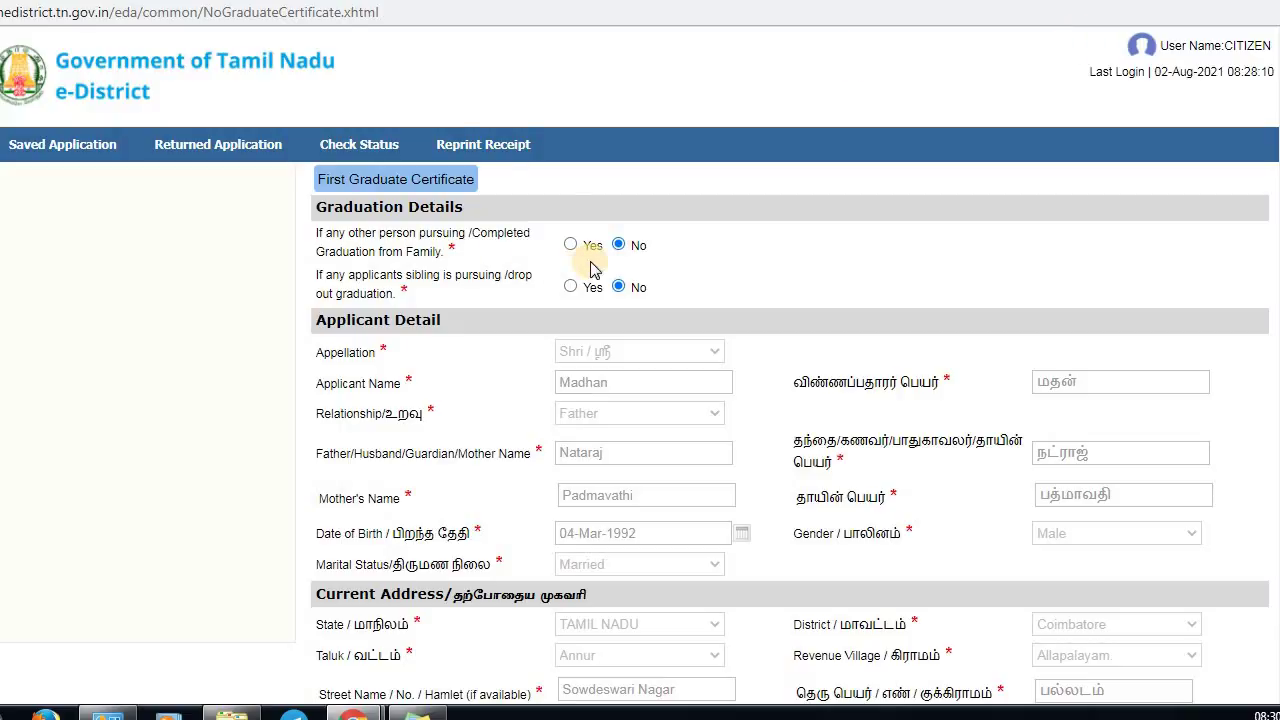
click(619, 286)
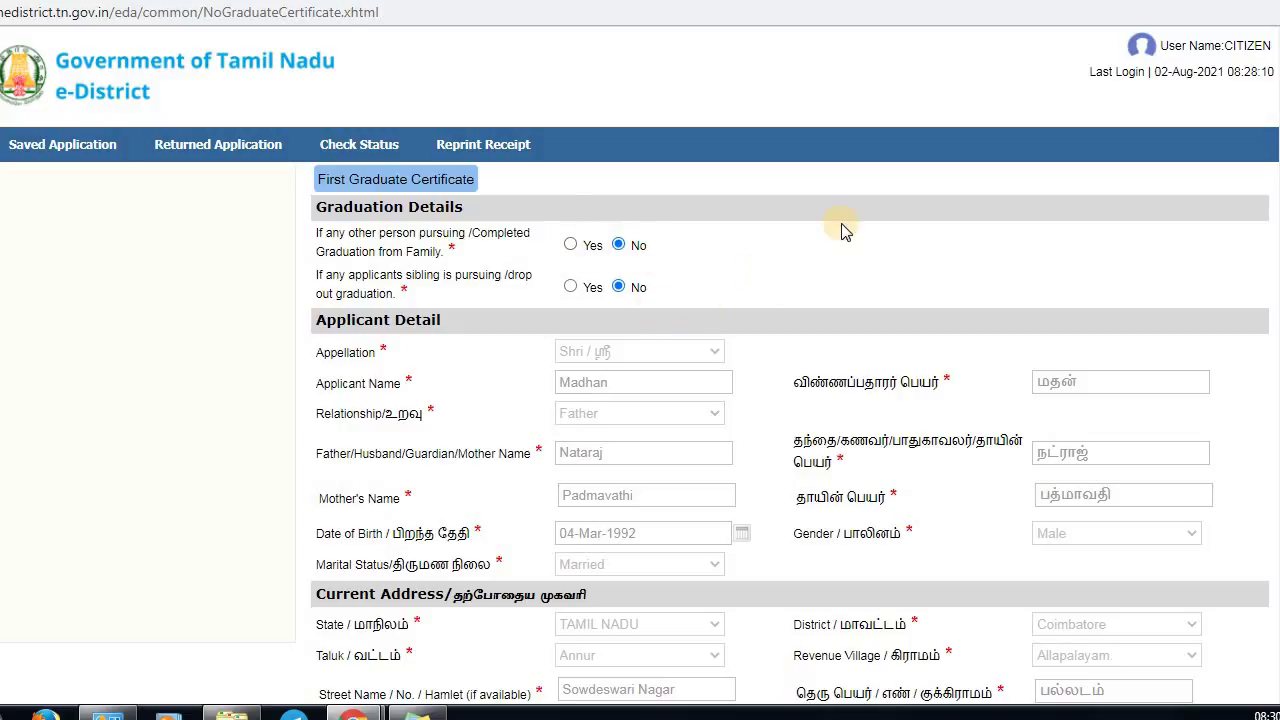
- Scroll the application form down past address and contact details to Details of Family Members
scroll(840, 230, down, 1)
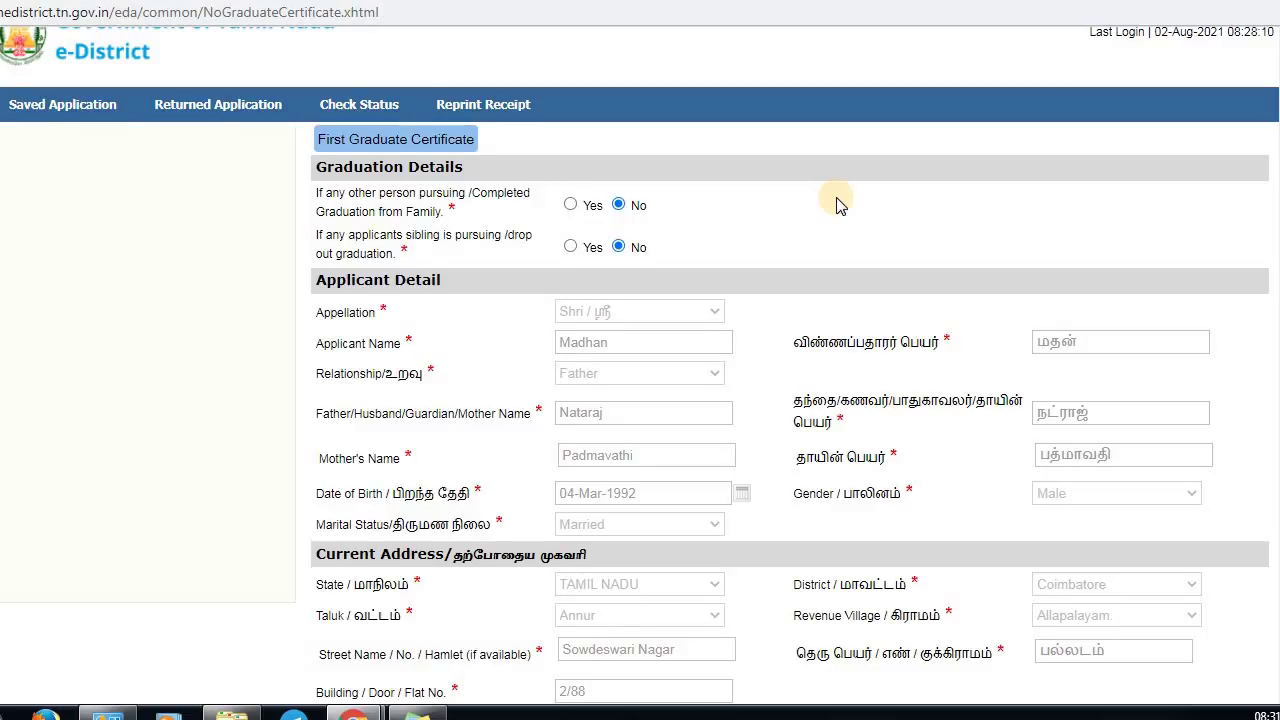
scroll(840, 205, down, 2)
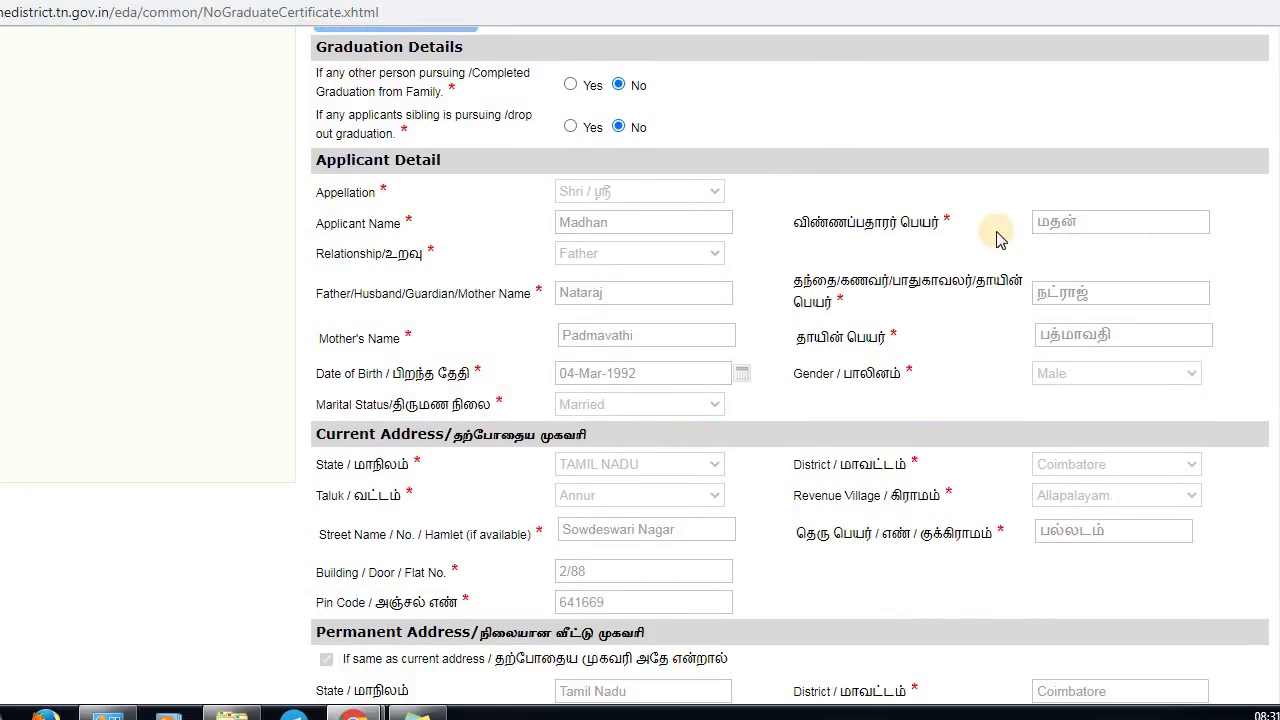
scroll(861, 353, down, 5)
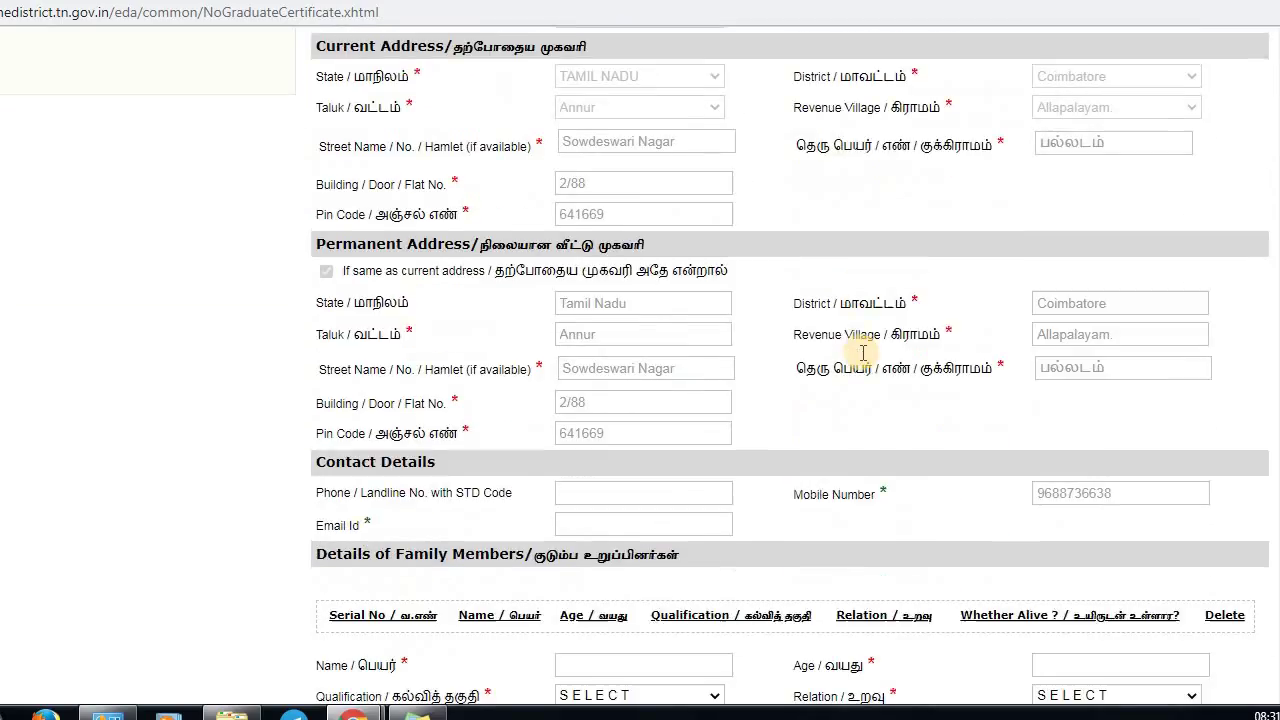
scroll(863, 352, down, 2)
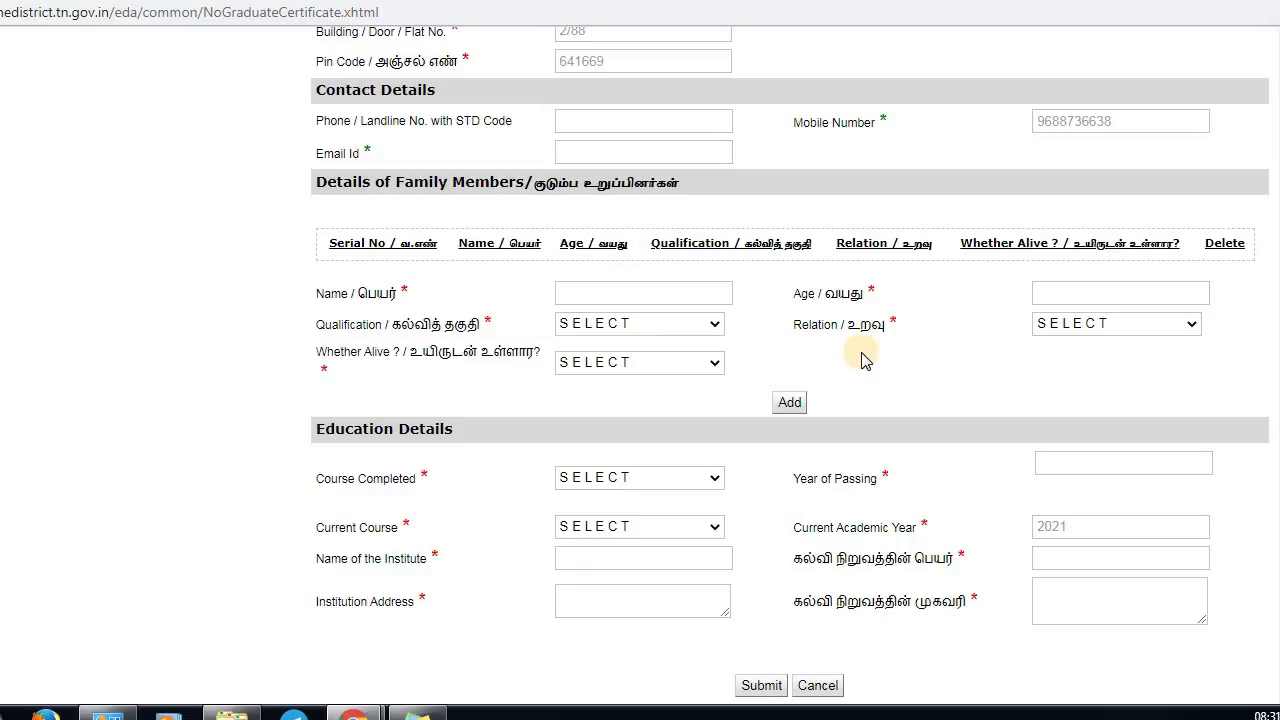
- Add the father's name, age 55, Non literate, Father, alive to the family members table
click(654, 294)
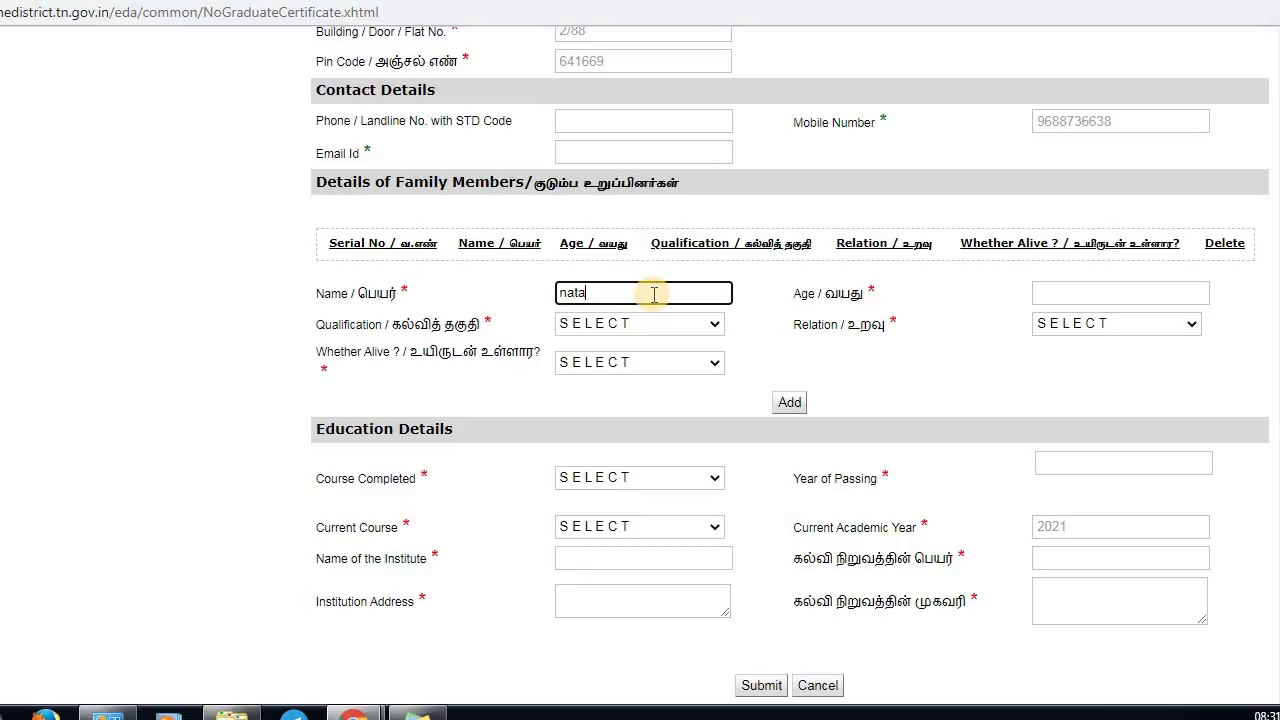
text(nataraj)
click(1062, 294)
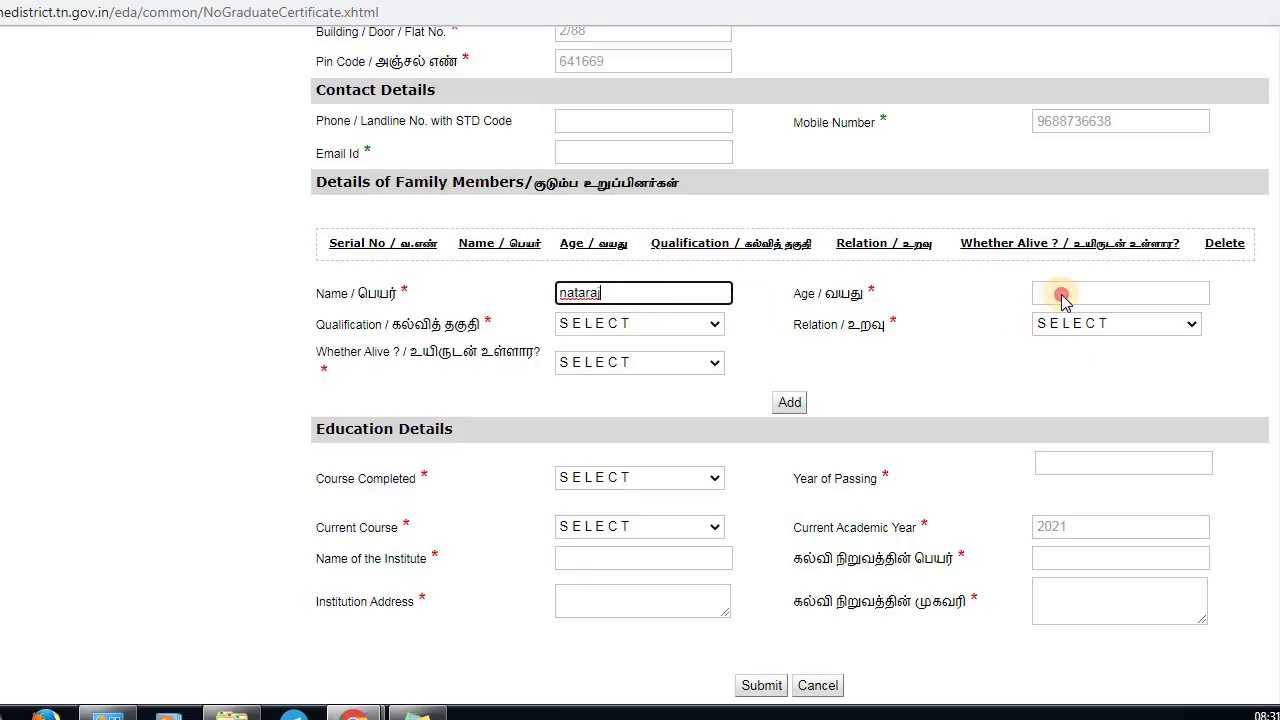
text(55)
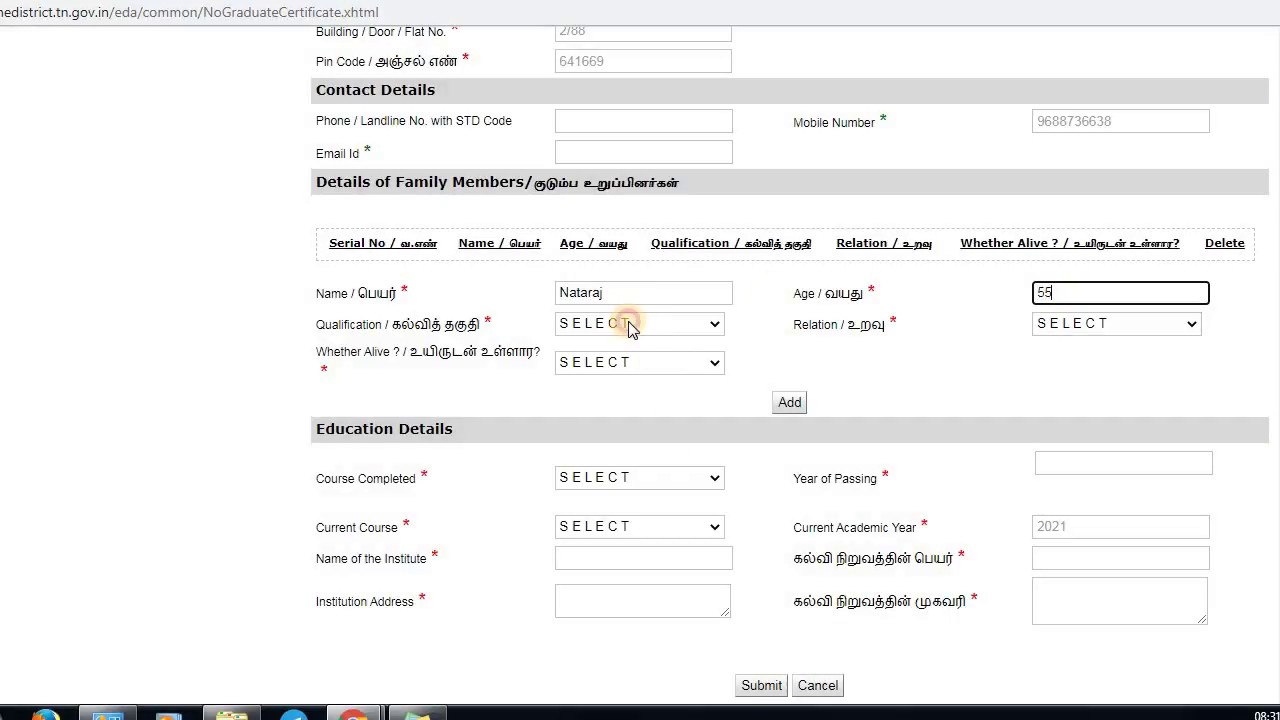
click(629, 326)
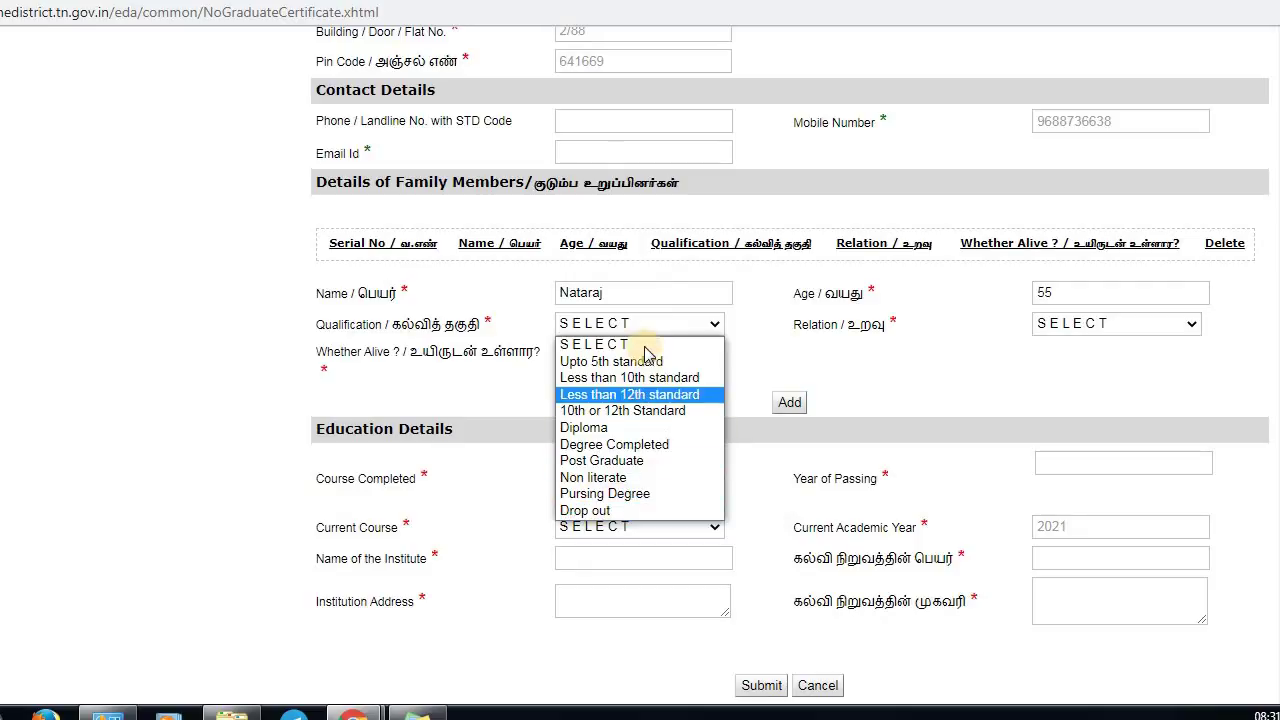
click(648, 480)
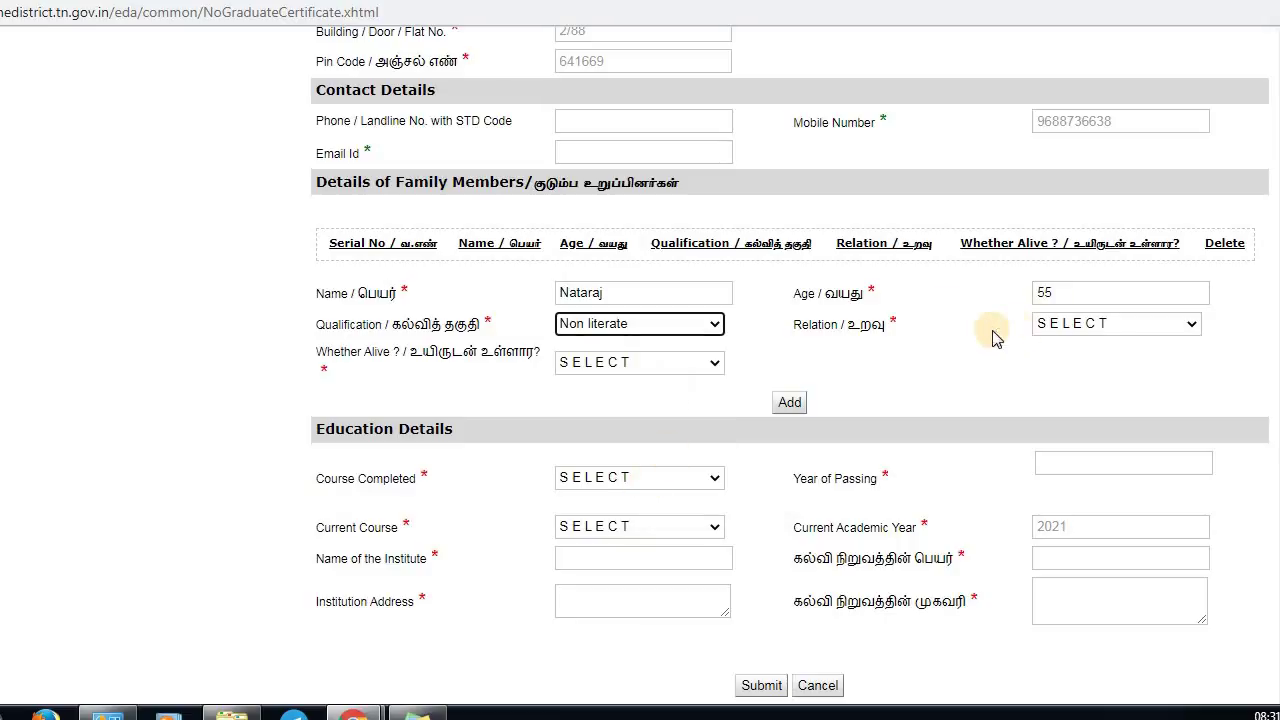
click(1092, 325)
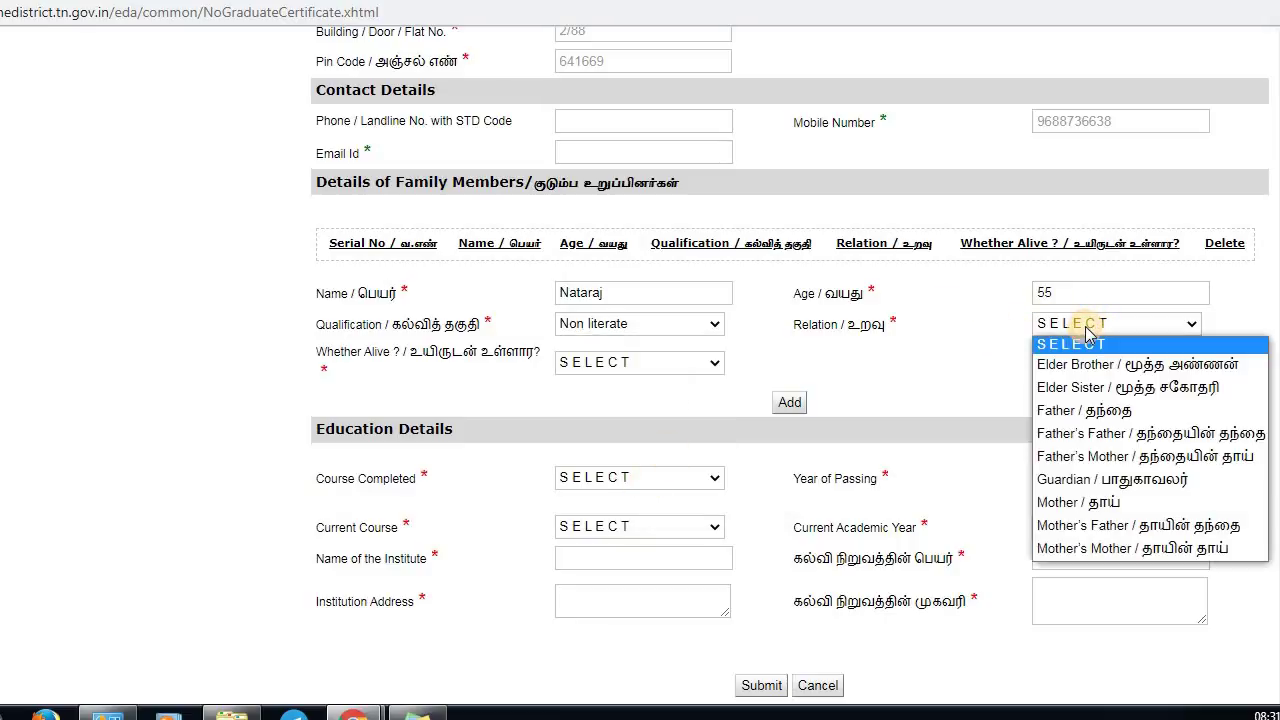
click(1080, 410)
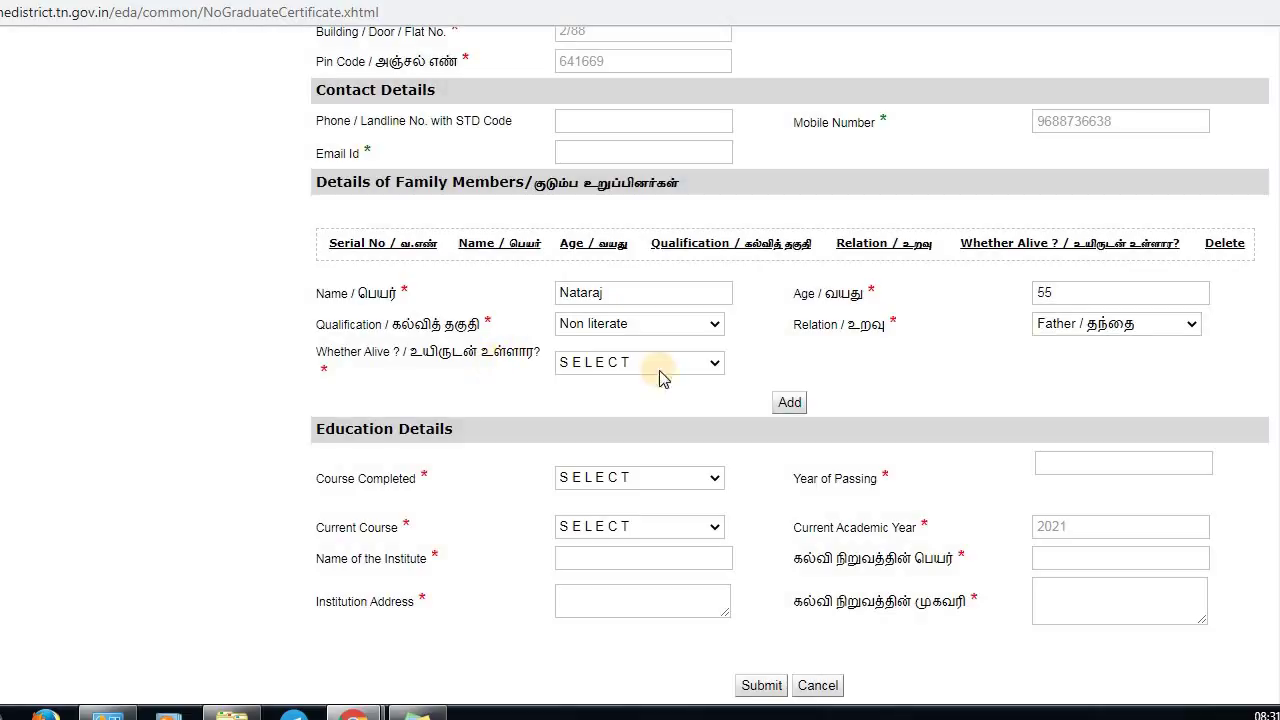
click(672, 362)
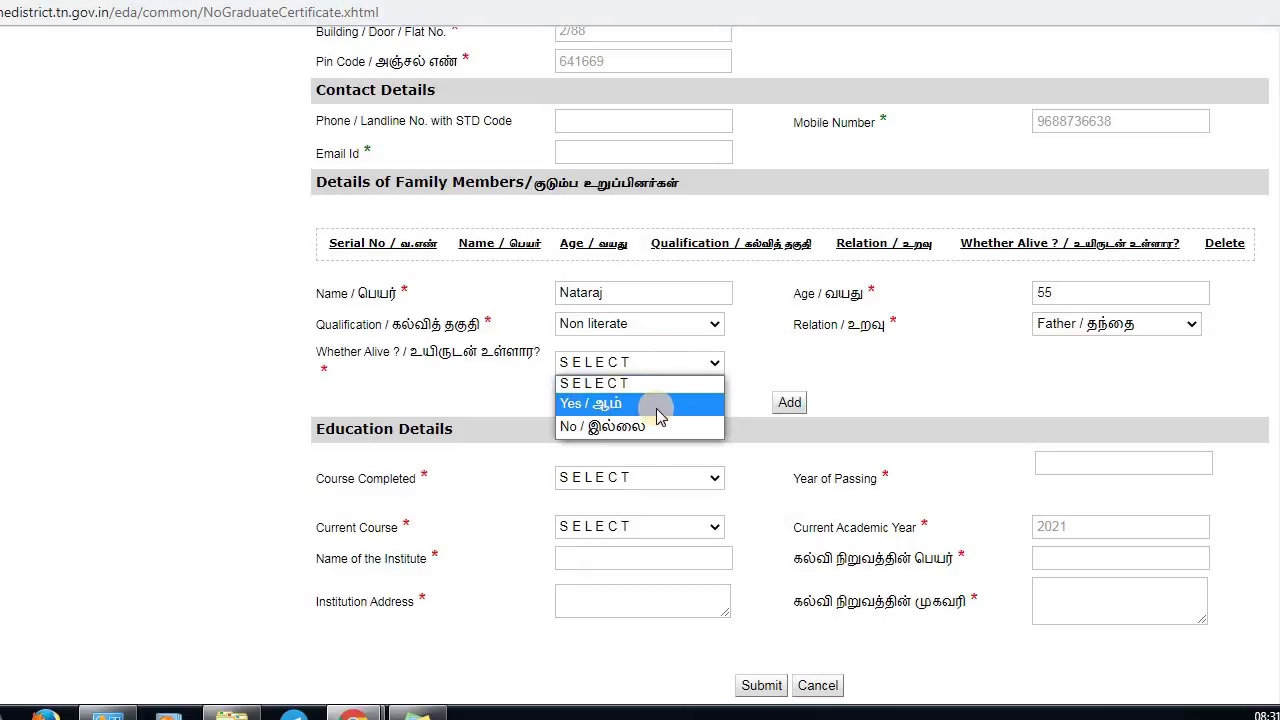
click(658, 405)
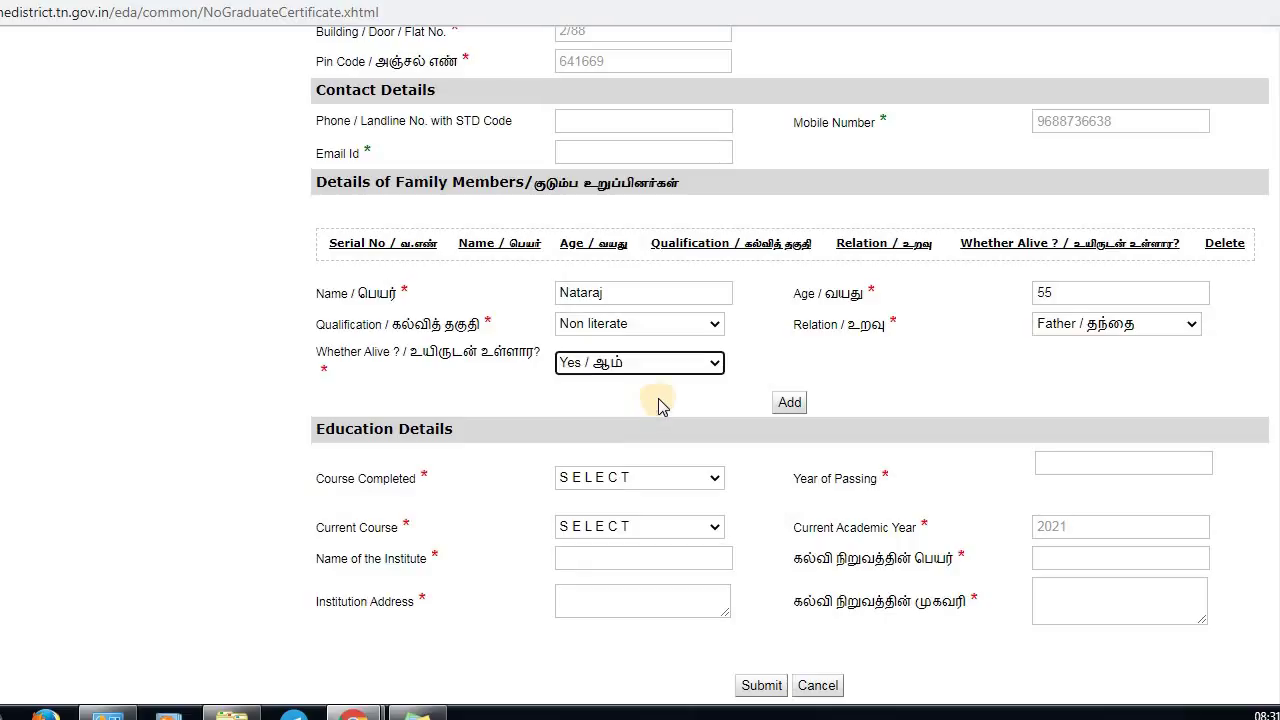
click(789, 403)
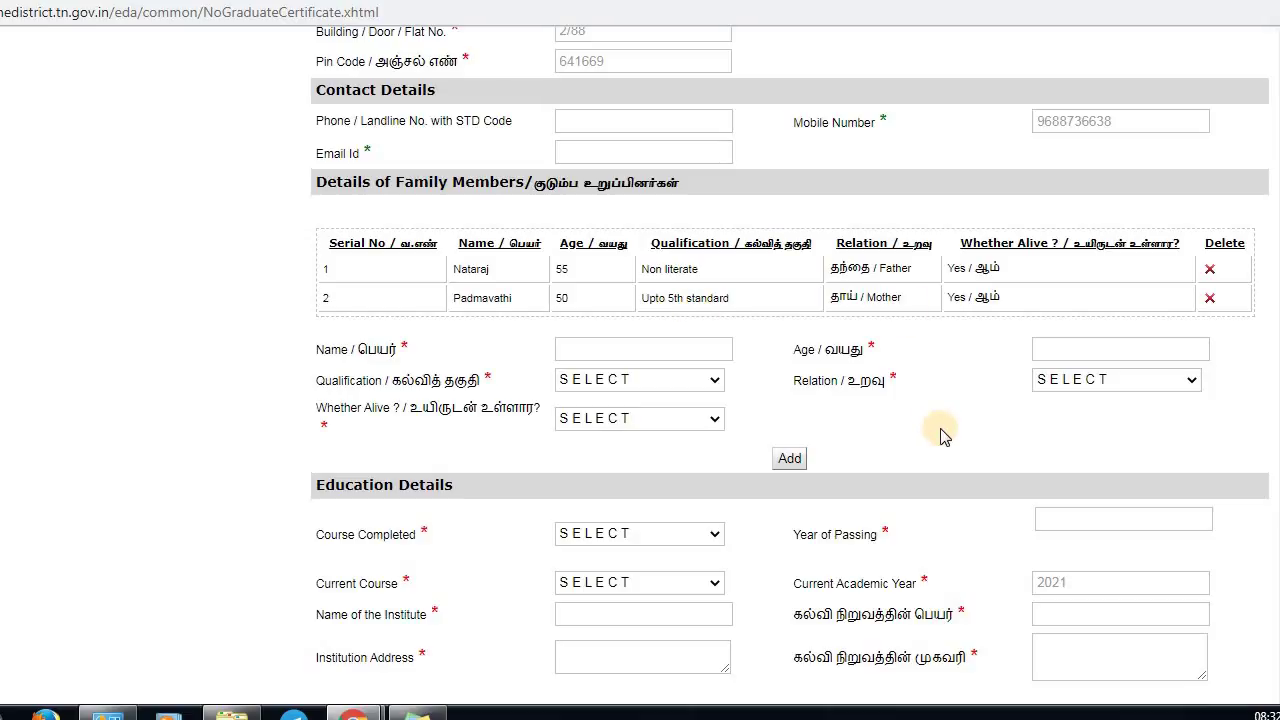
scroll(940, 435, down, 3)
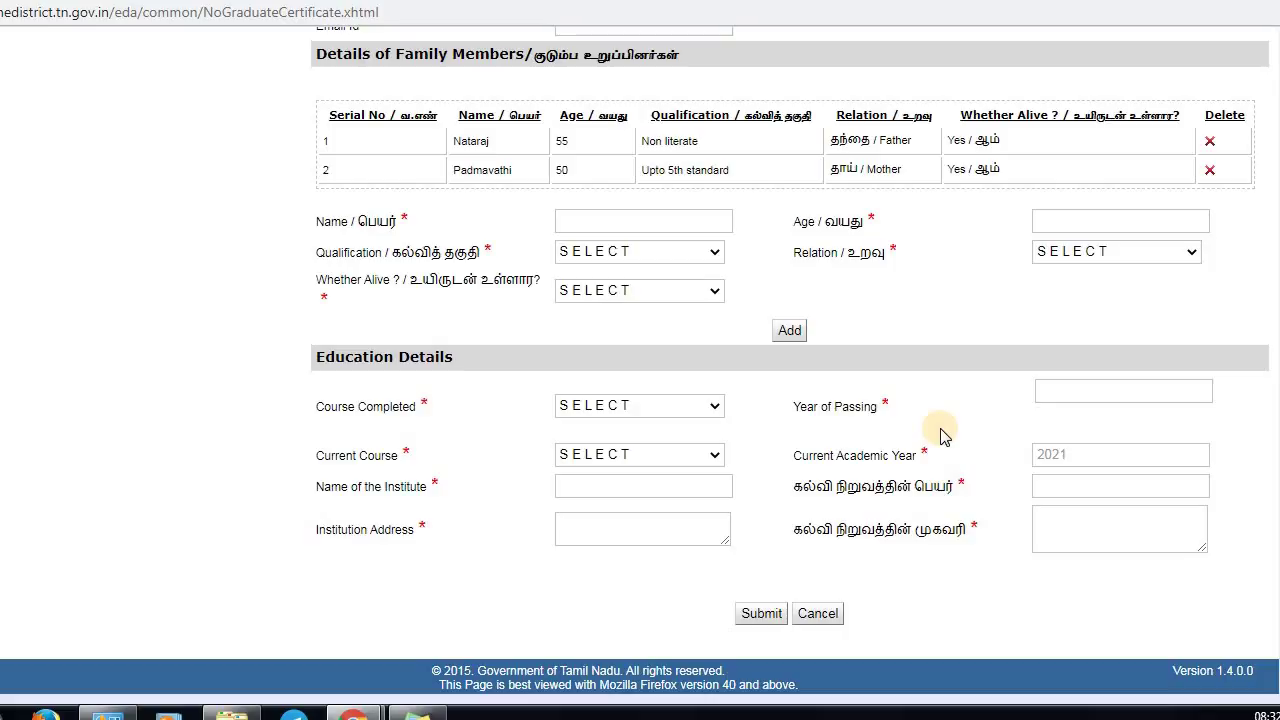
- Record Higher Secondary completed in 2021 and Graduate as the current course
click(705, 412)
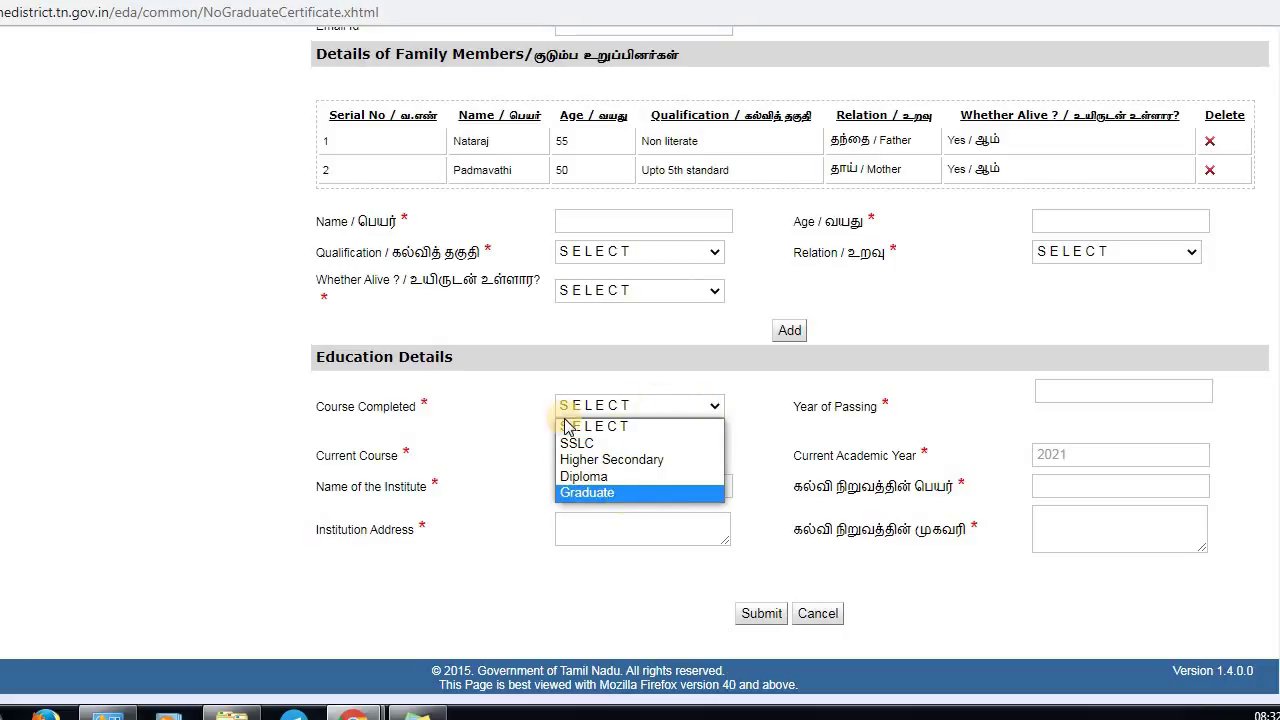
click(656, 460)
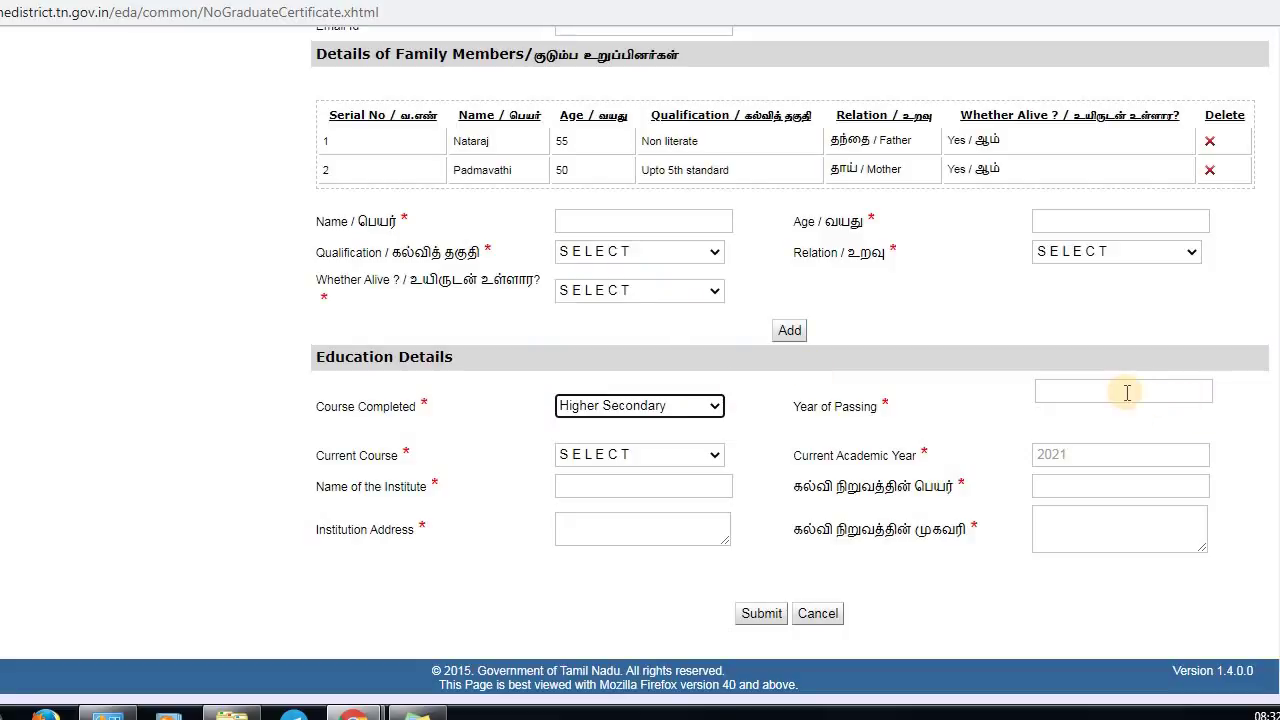
click(1128, 390)
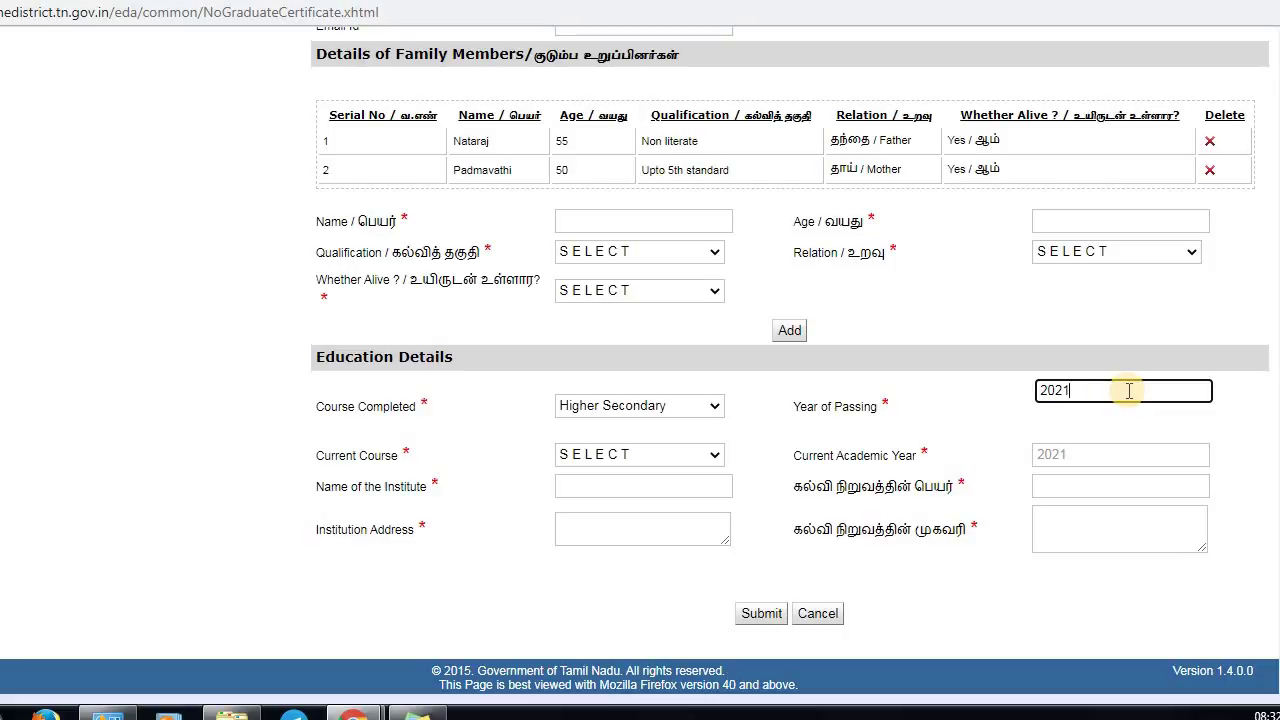
click(868, 406)
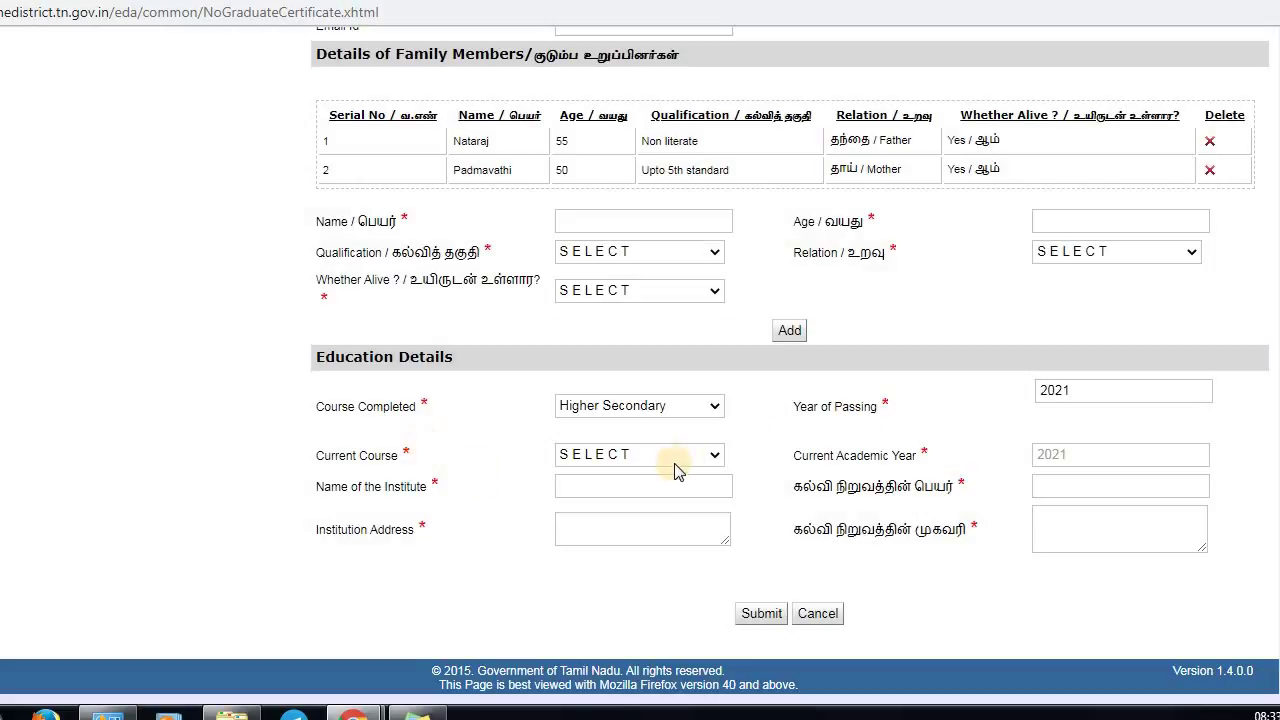
click(622, 452)
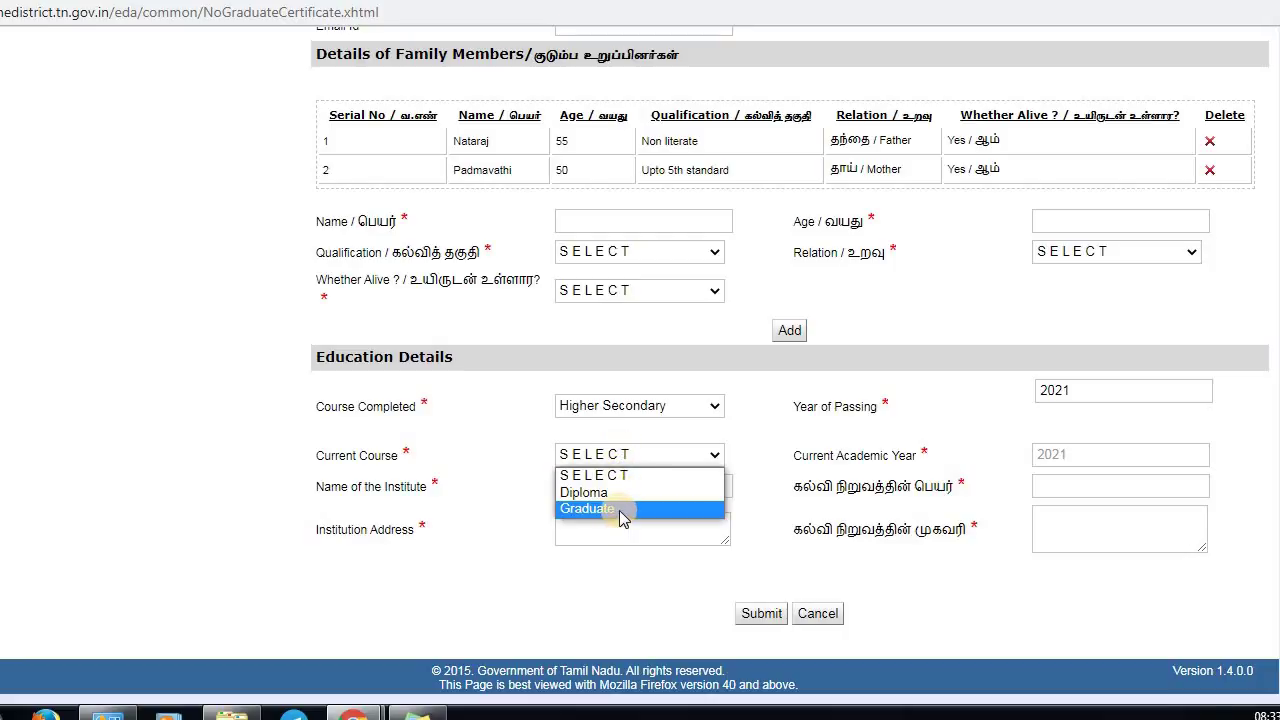
click(619, 509)
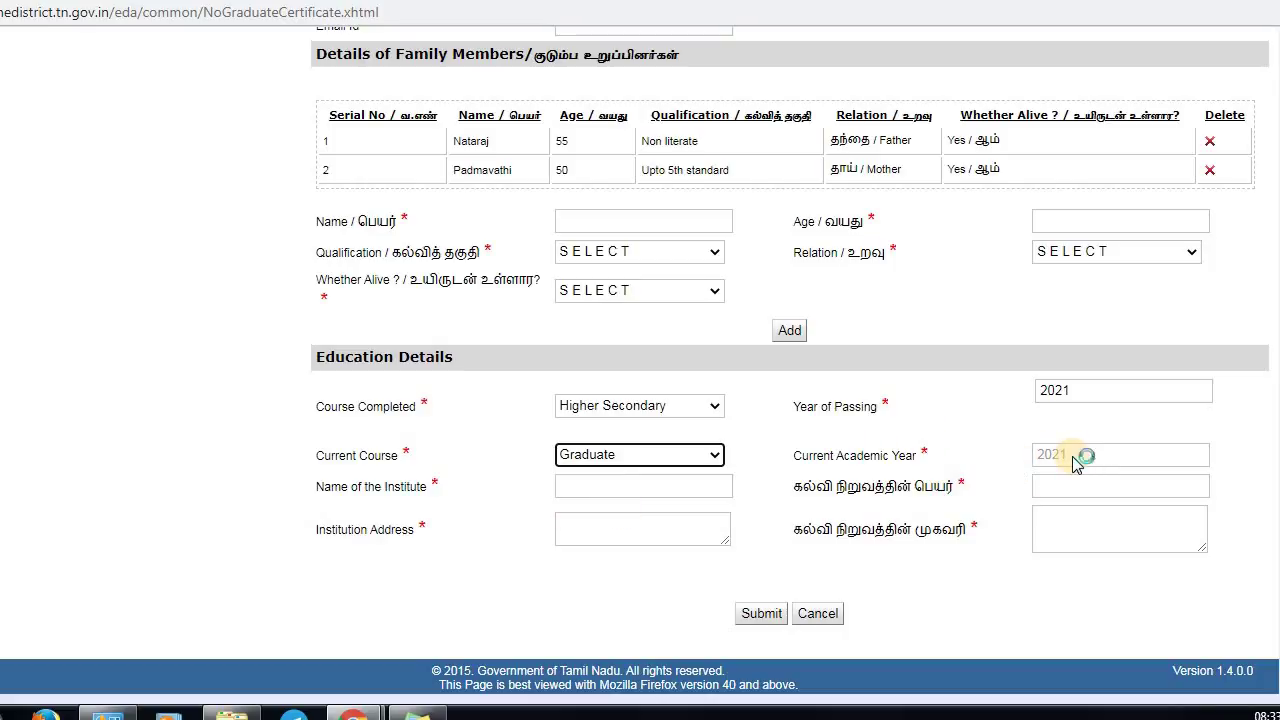
click(618, 497)
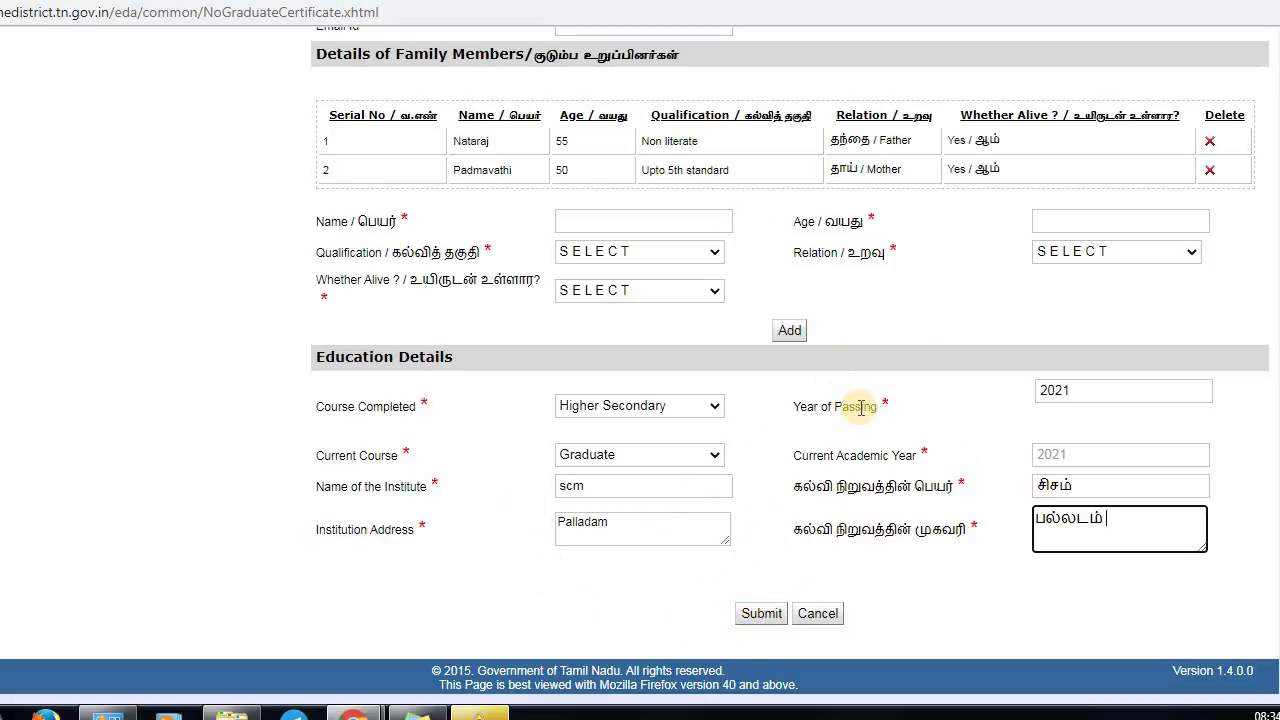
- Submit the application form and download the prefilled Self Declaration form PDF
click(755, 614)
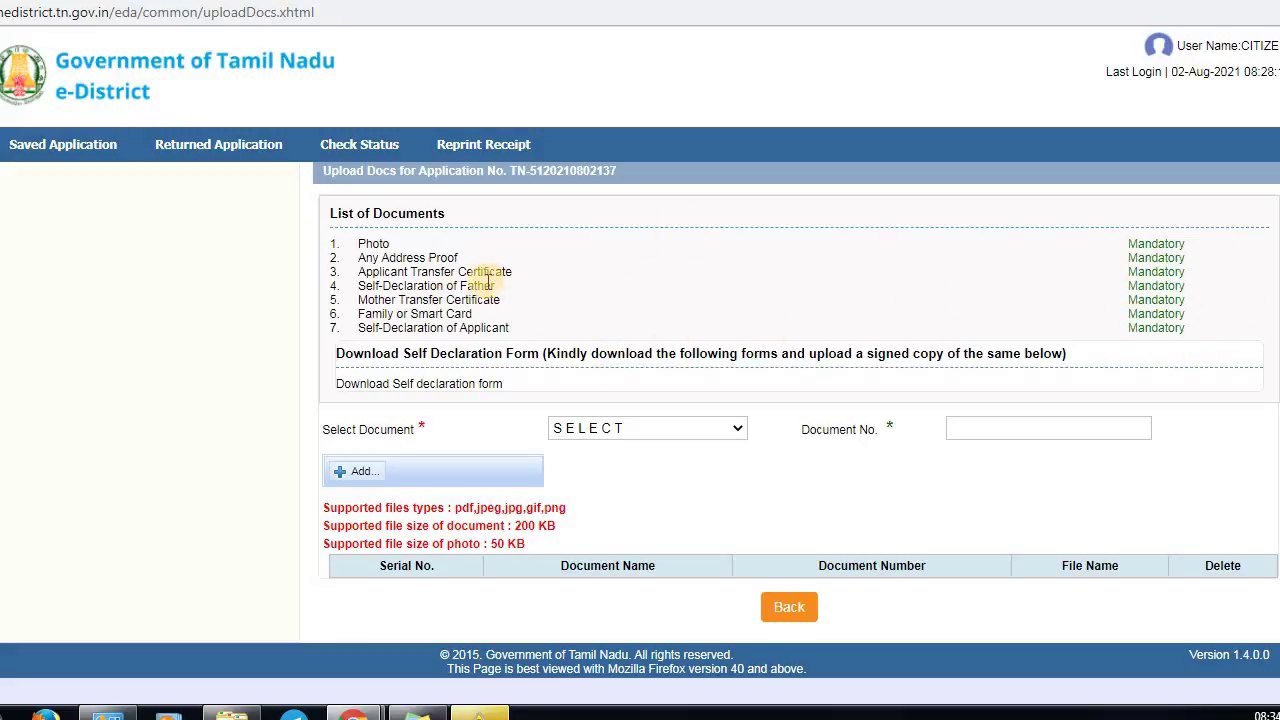
click(445, 390)
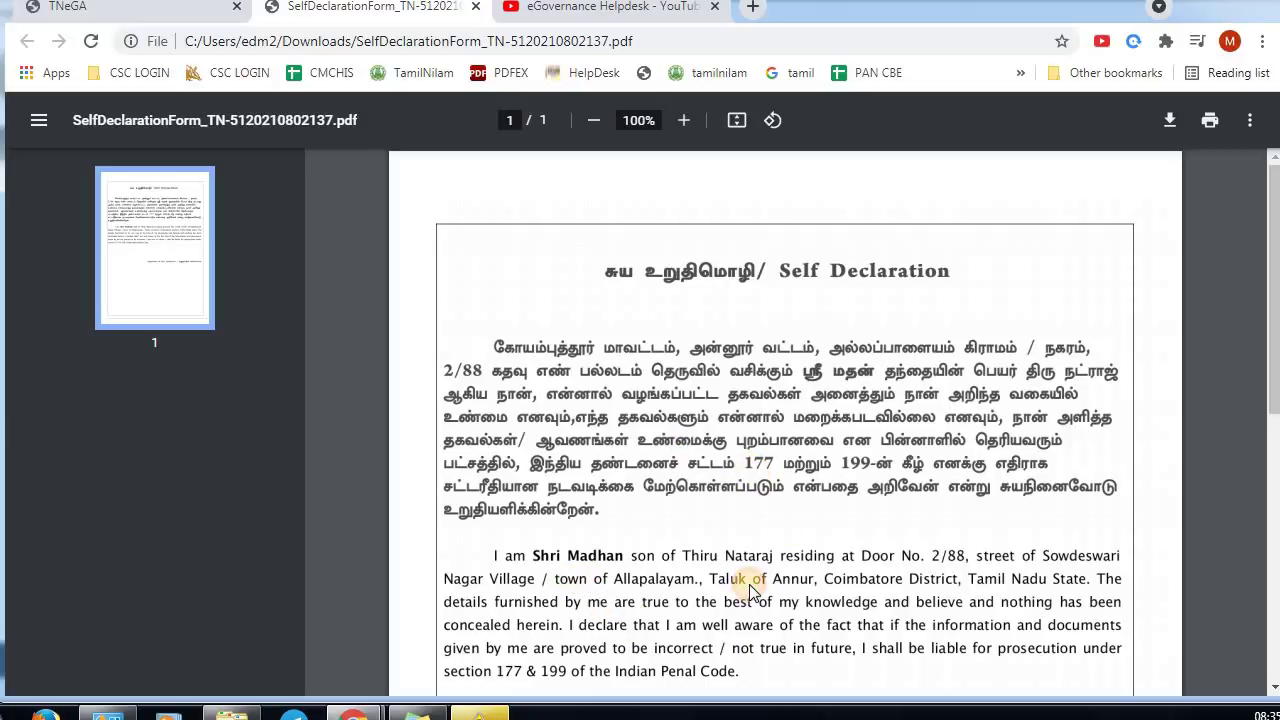
- Read the self-declaration PDF down to the signature line, then return to the Upload Docs page
scroll(750, 588, down, 1)
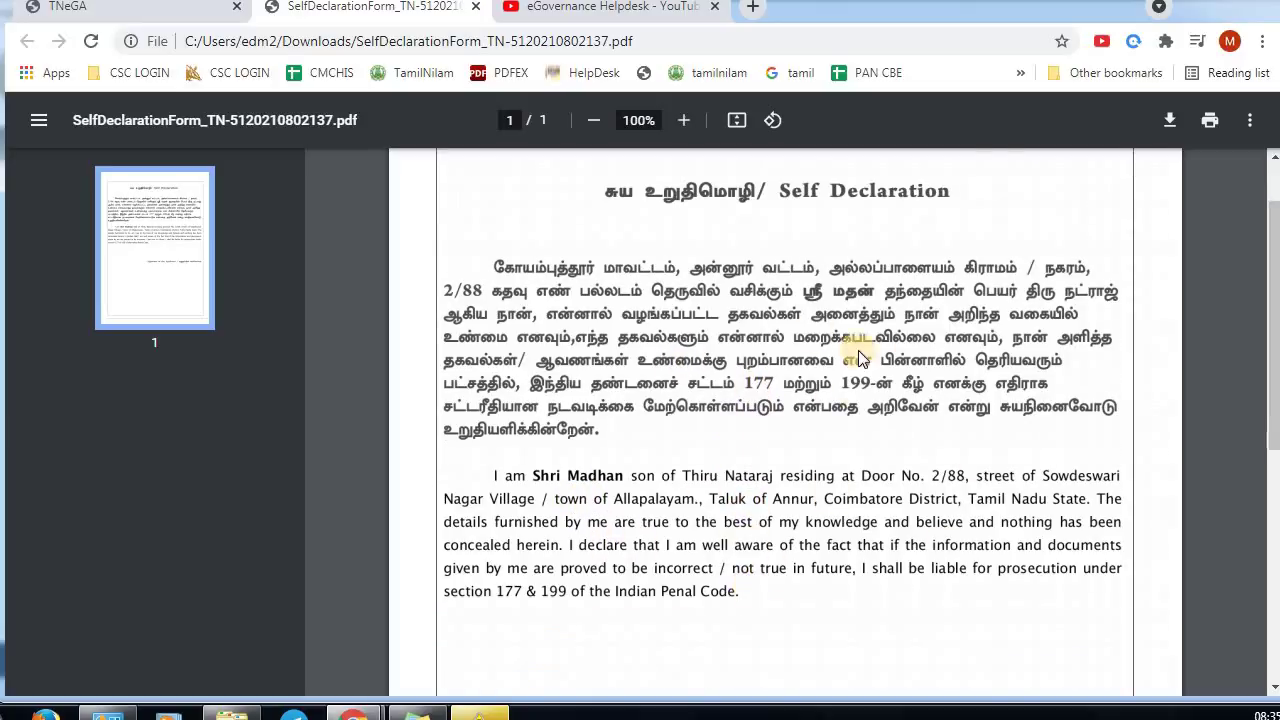
scroll(809, 406, down, 2)
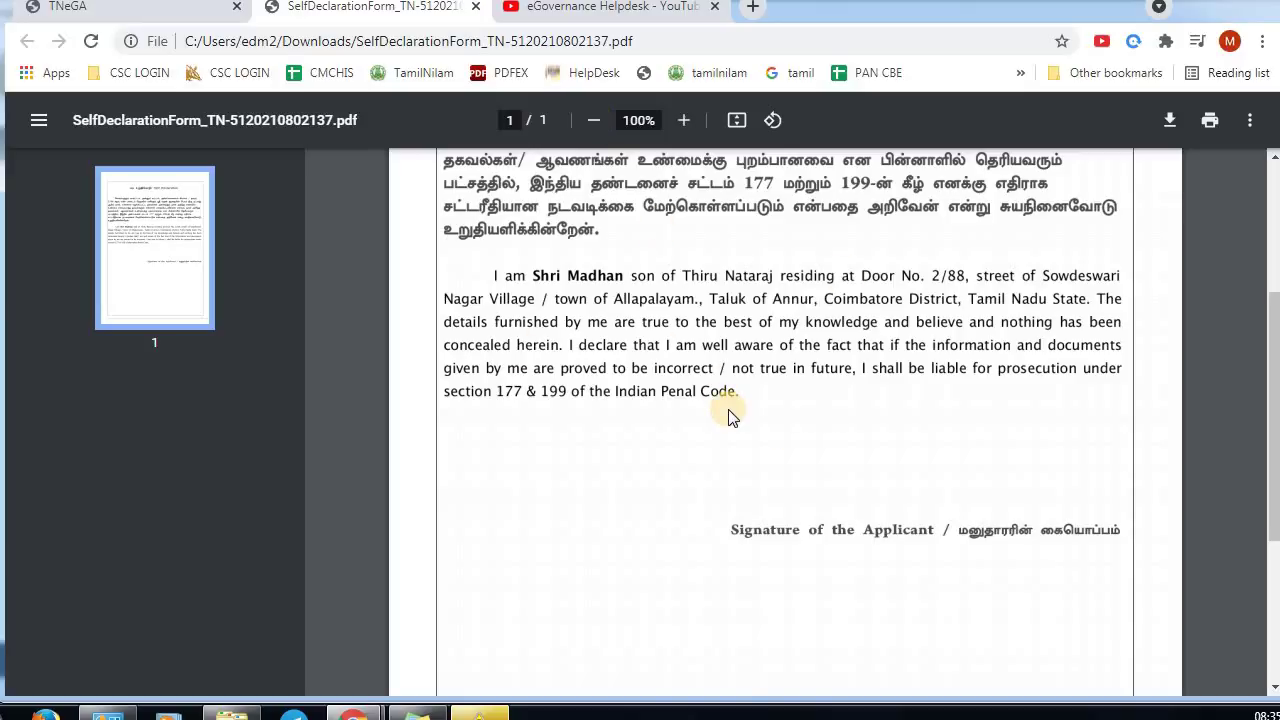
key(alt+Tab)
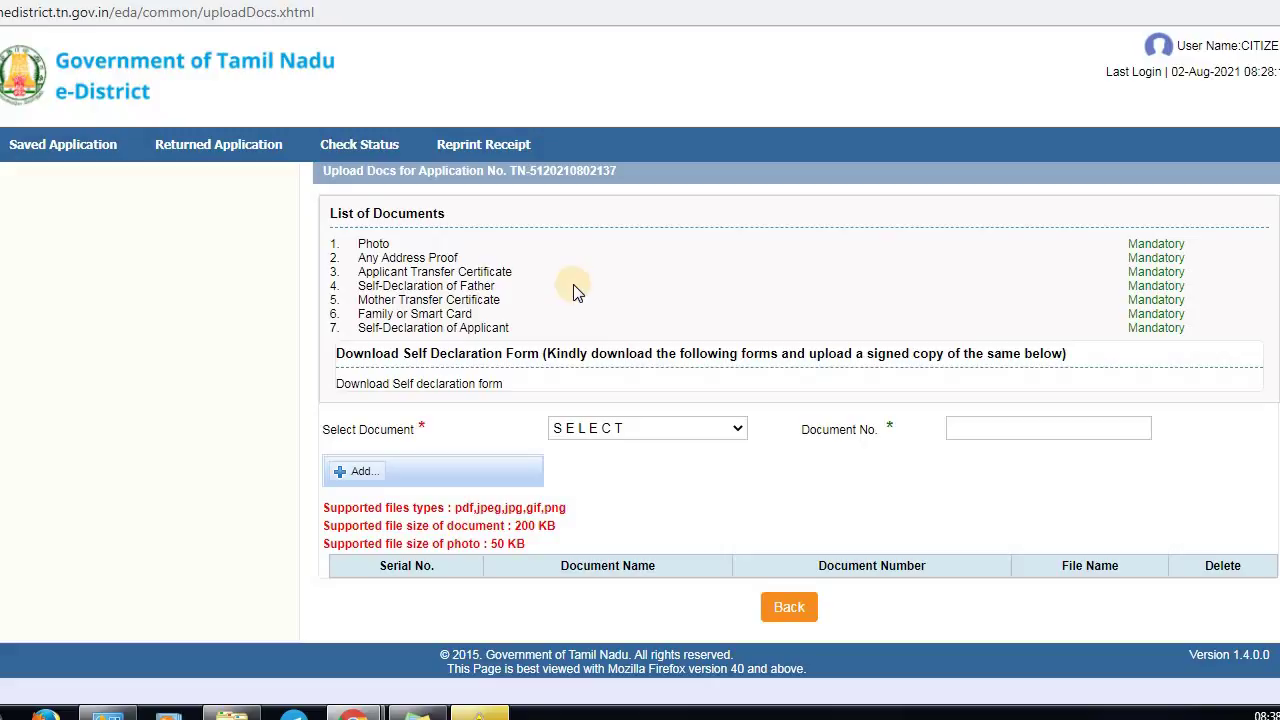
- Pick the document type to upload and enter document number 1
click(597, 428)
click(585, 464)
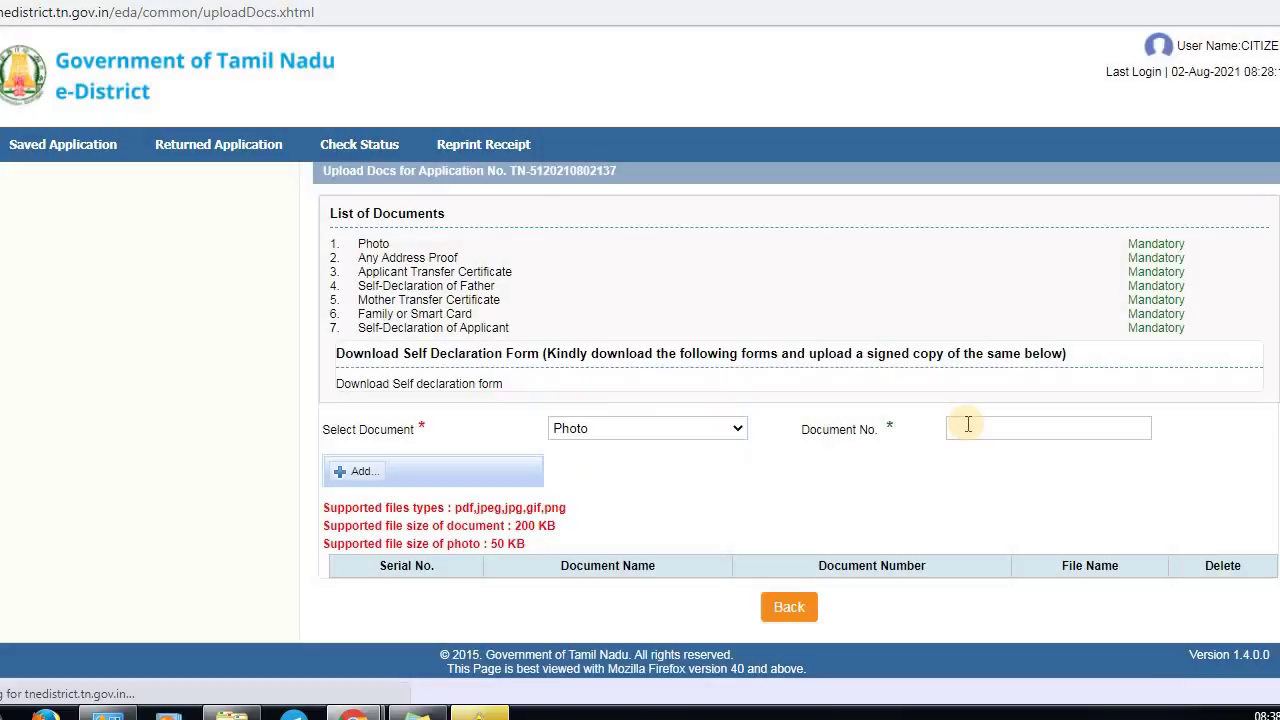
click(968, 425)
text(1)
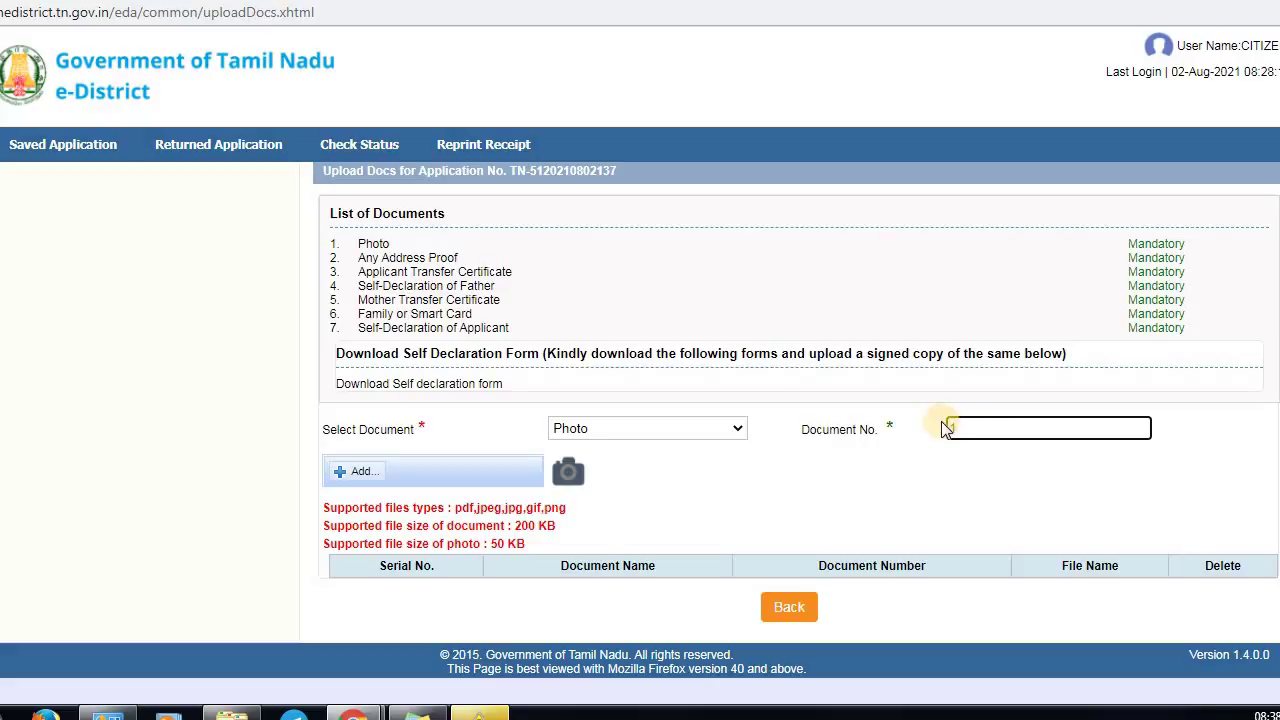
- Attach the address proof file from the amazon folder, upload it, and select the application number
click(373, 471)
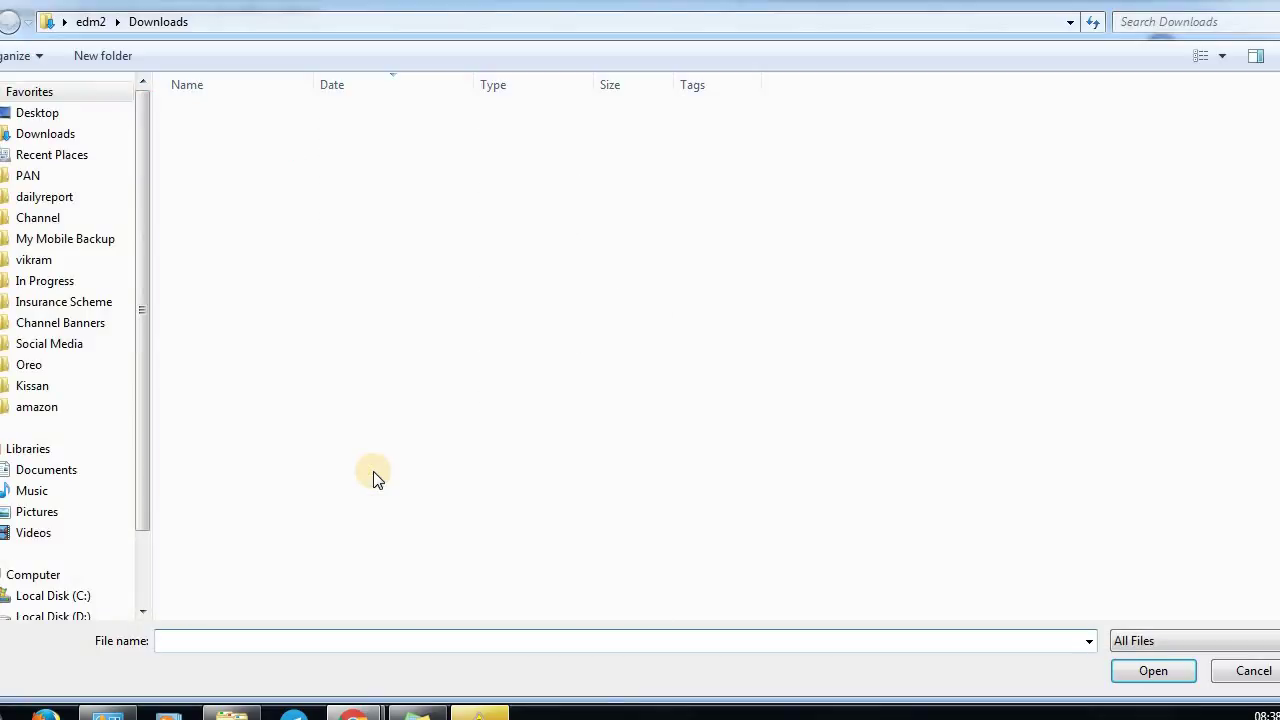
click(36, 407)
click(579, 150)
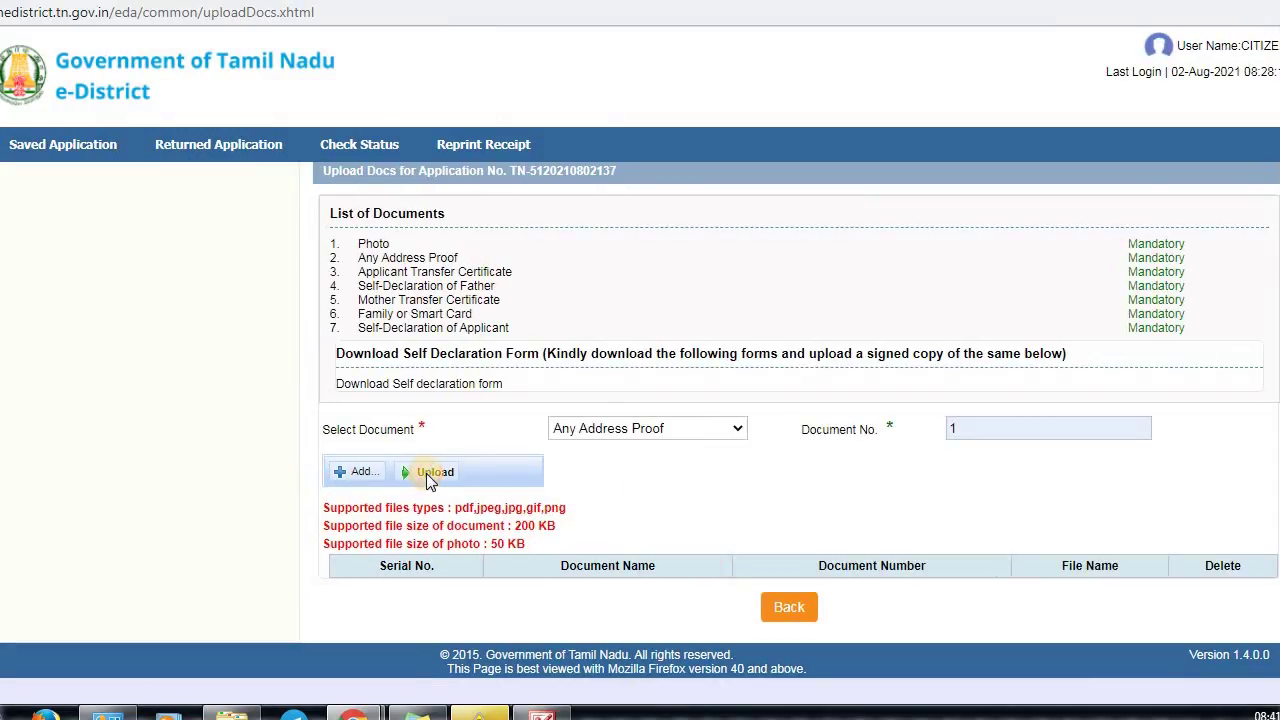
click(426, 473)
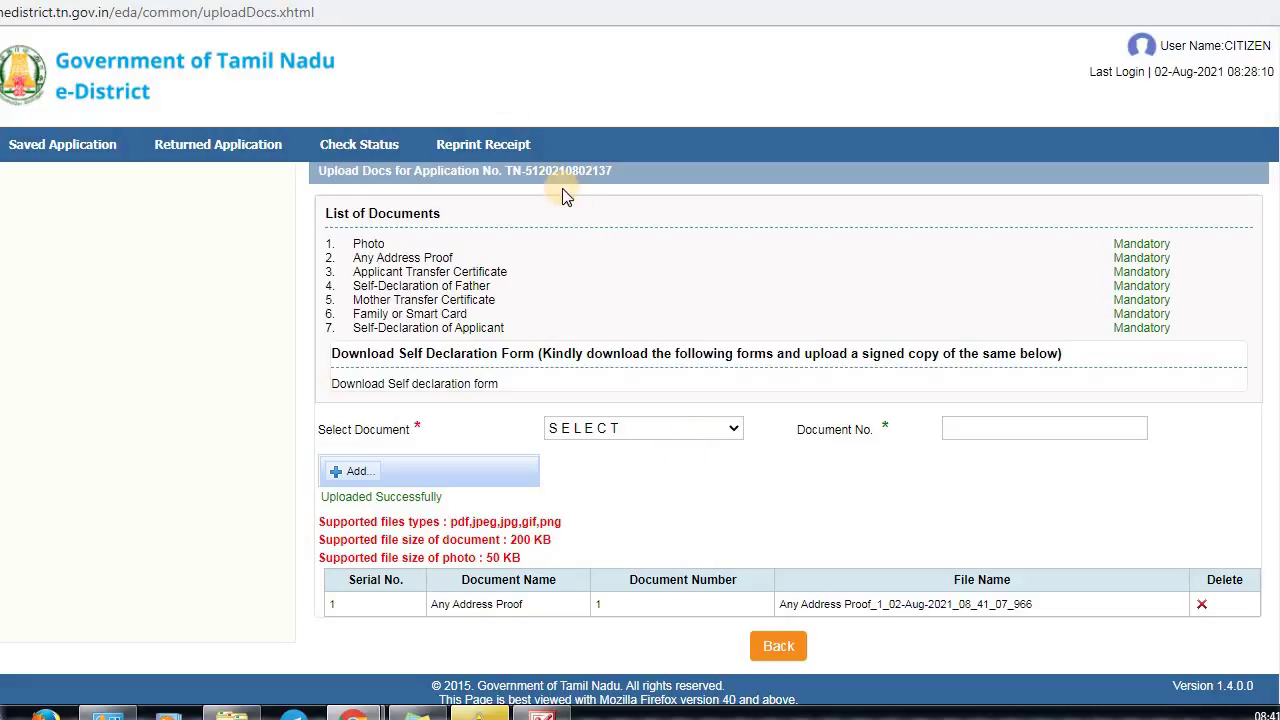
double_click(634, 180)
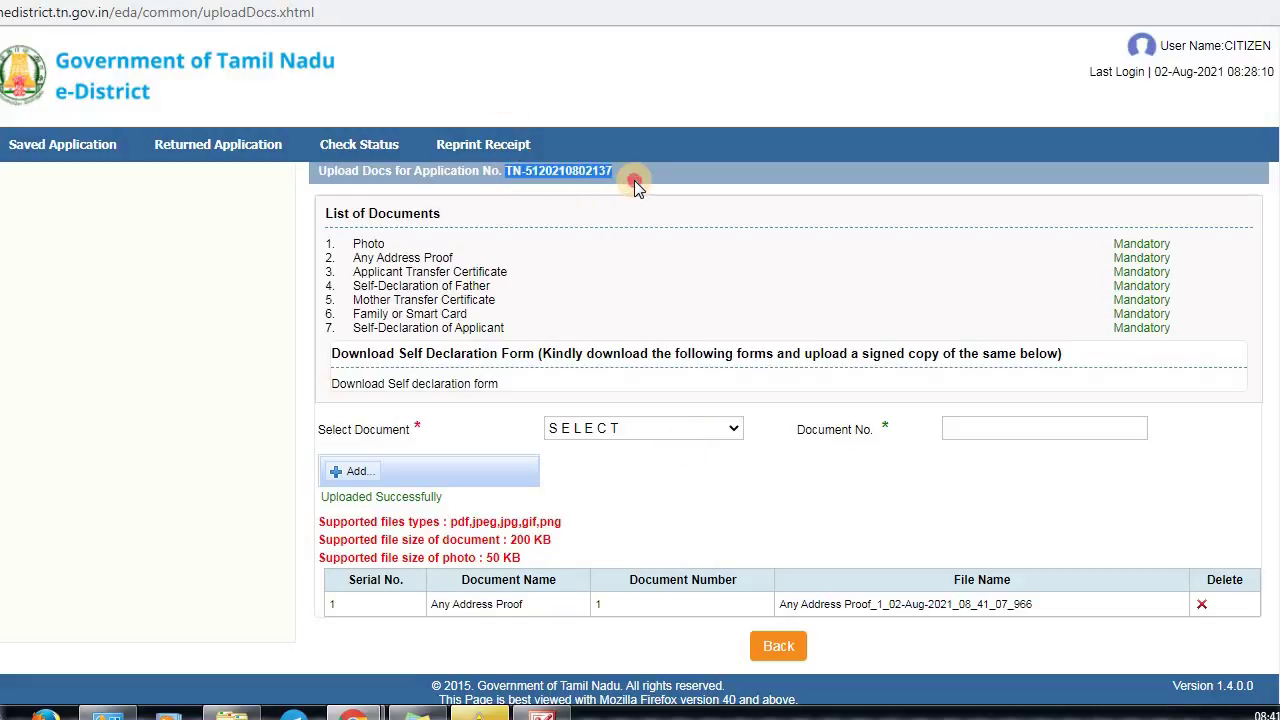